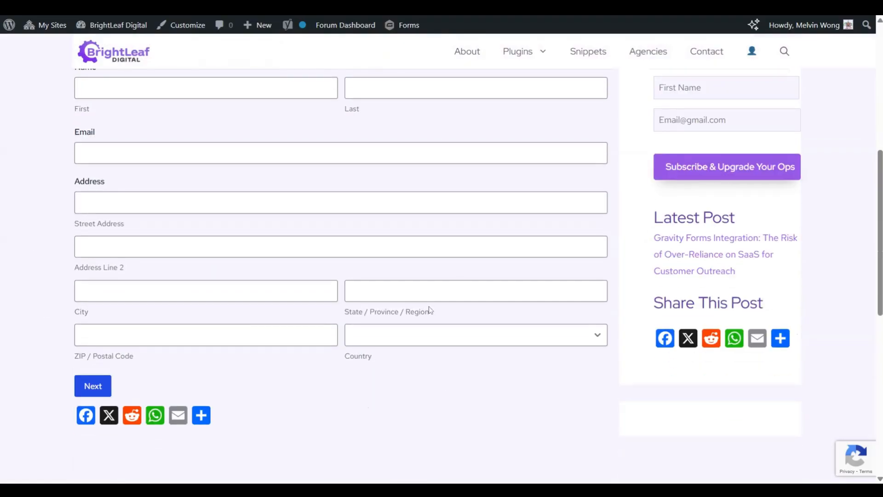
Examine the Personal Info page of the live multi-section application form and advance to the form's next page
scroll(429, 310, up, 4)
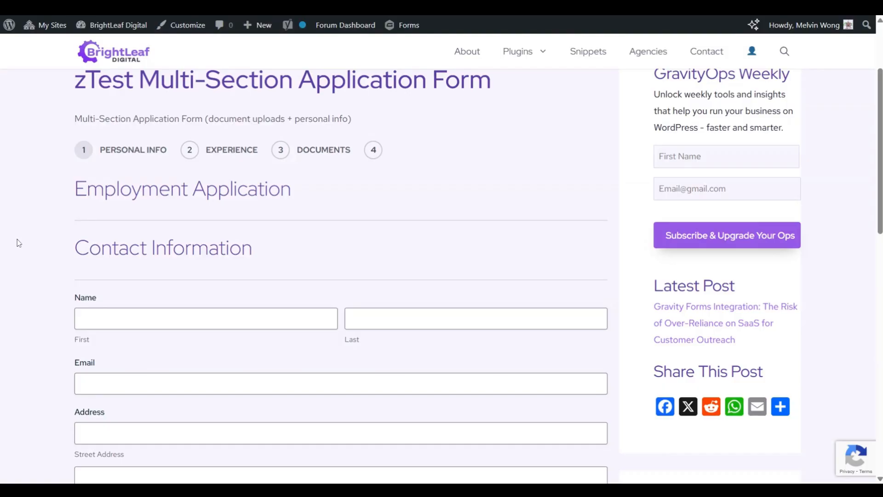
scroll(18, 243, down, 2)
scroll(19, 243, up, 1)
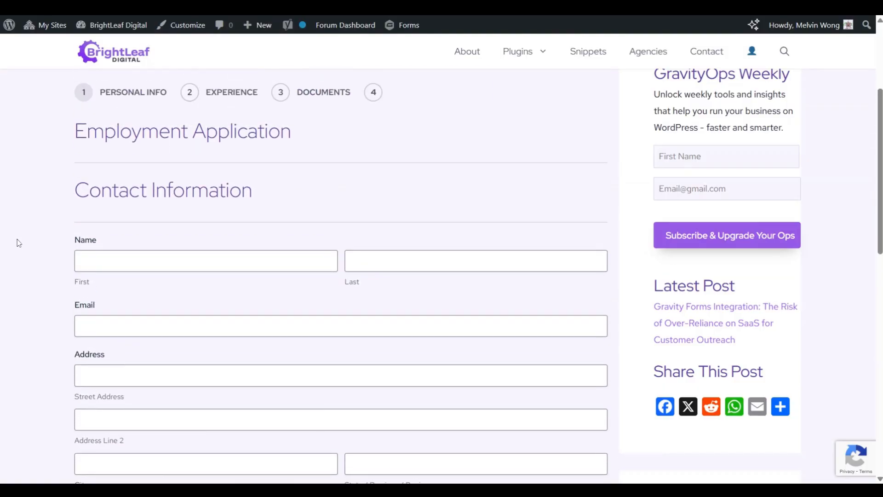
scroll(19, 243, down, 3)
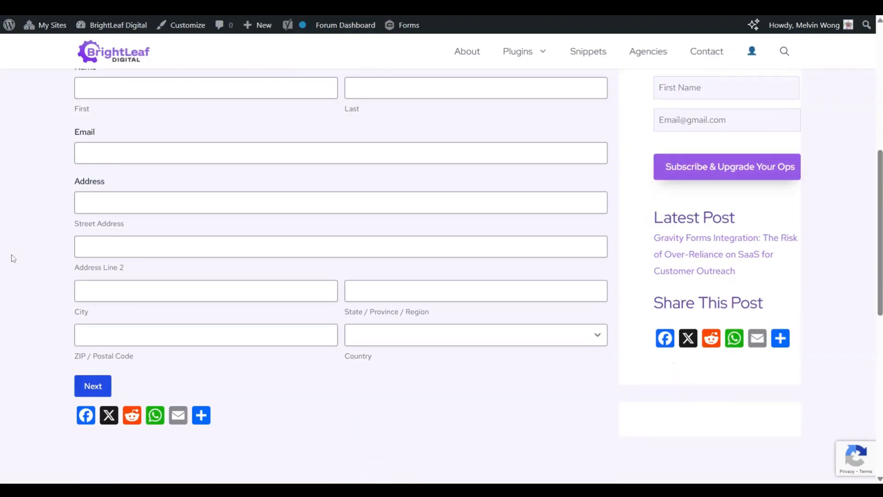
click(92, 387)
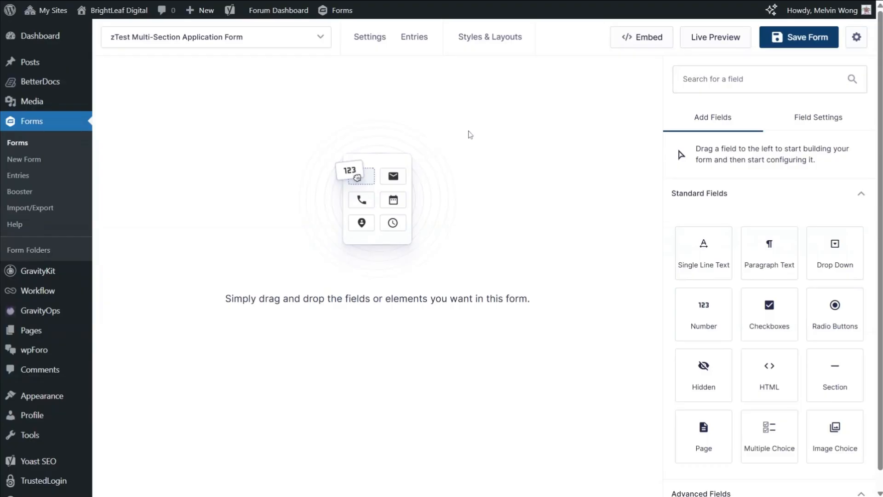
Add a Section field to the empty form and label it "Employment Application"
drag(836, 368, 345, 150)
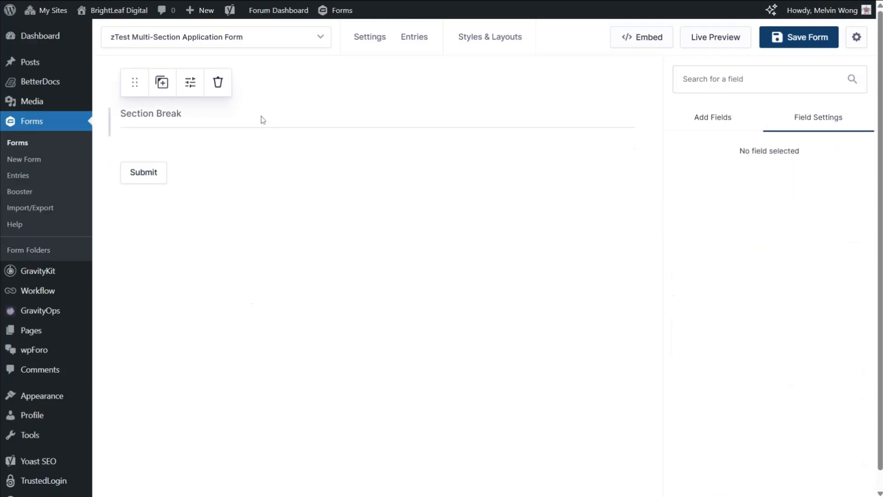
click(764, 275)
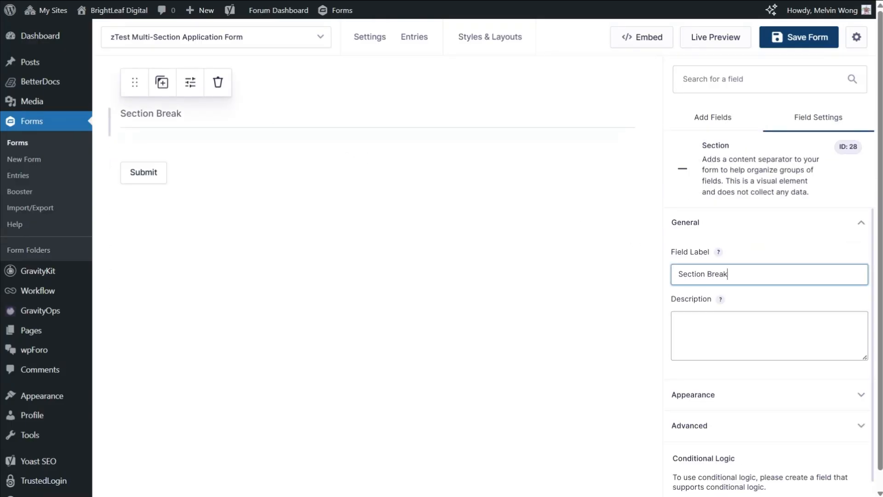
key(ctrl+a)
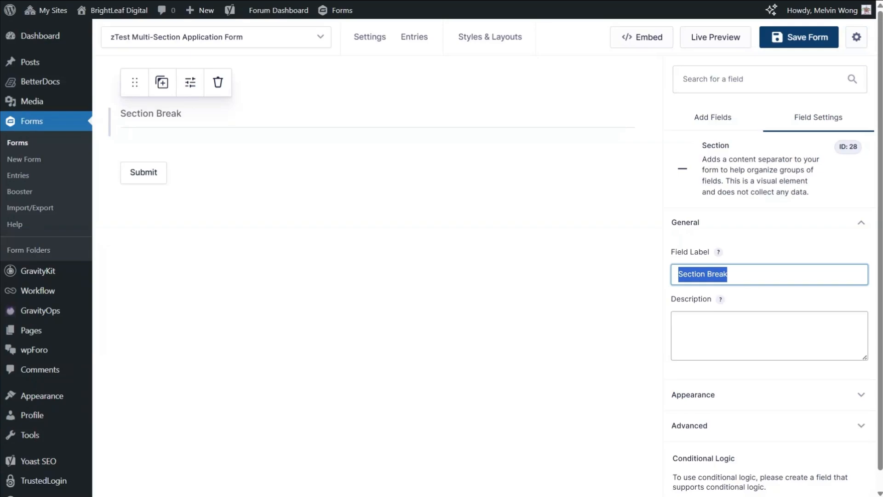
text(Employment Application)
click(419, 257)
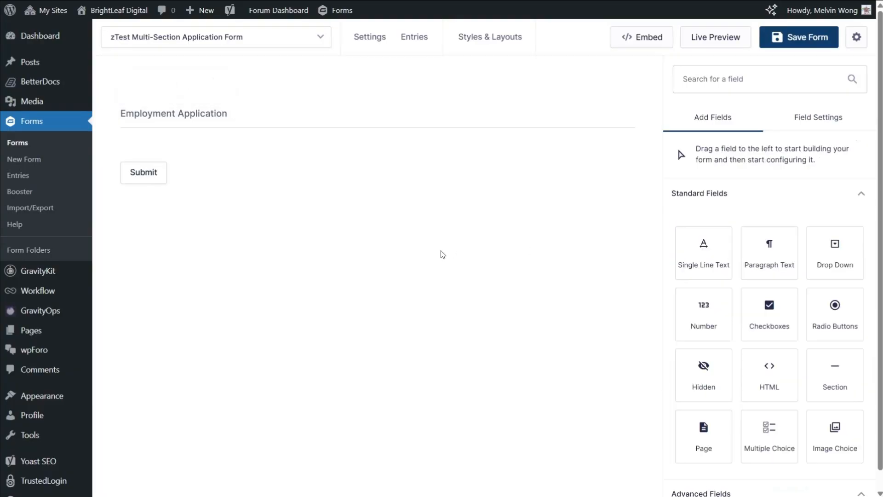
Add two Page fields below the Employment Application section to split the form into three pages
mouse_move(244, 91)
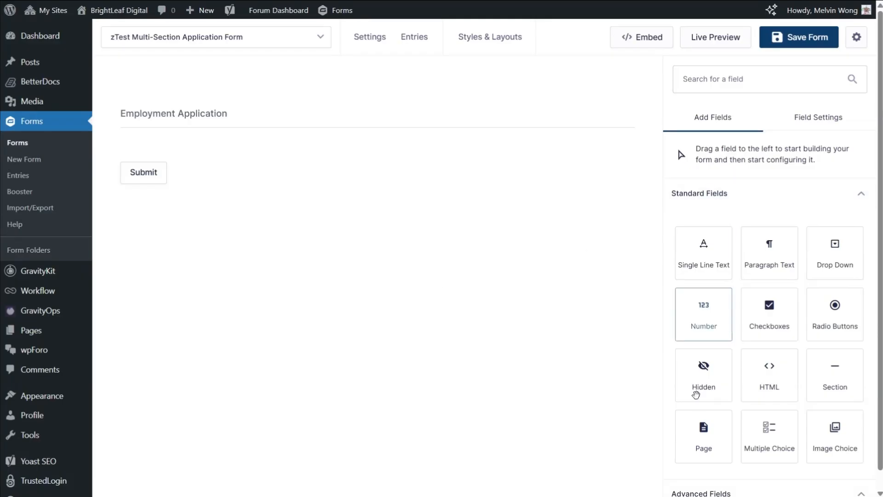
drag(697, 430, 327, 161)
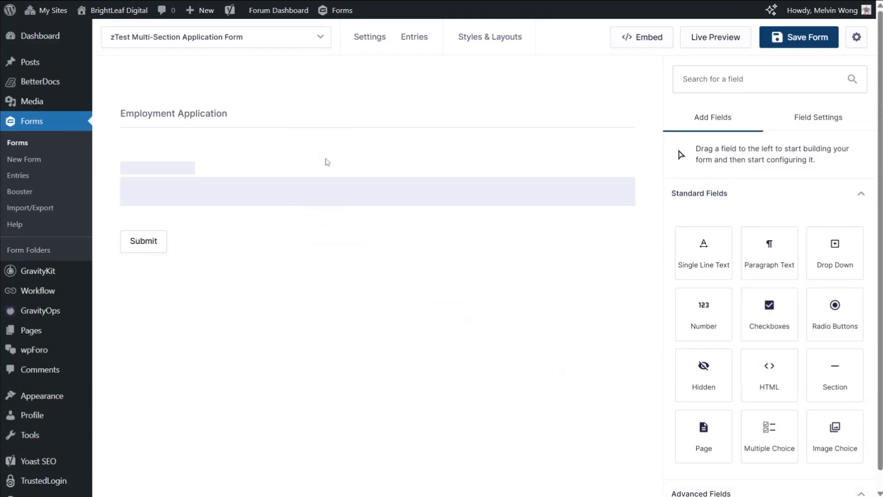
drag(704, 430, 370, 248)
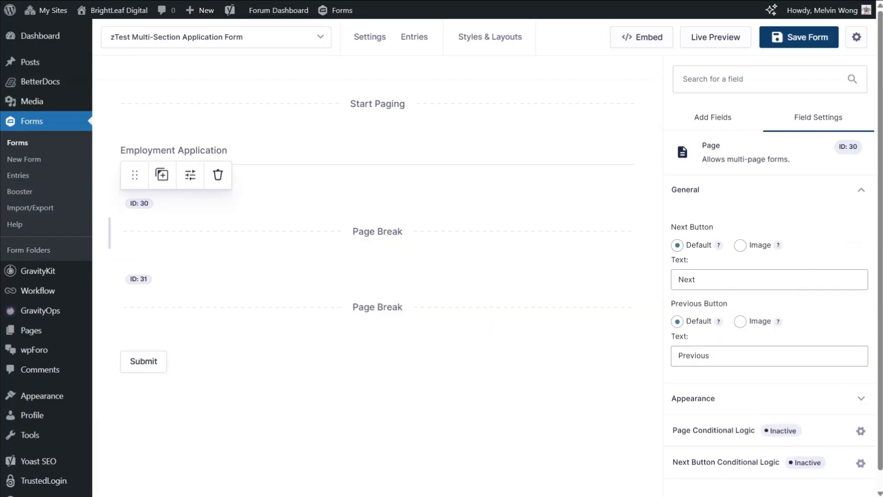
click(385, 296)
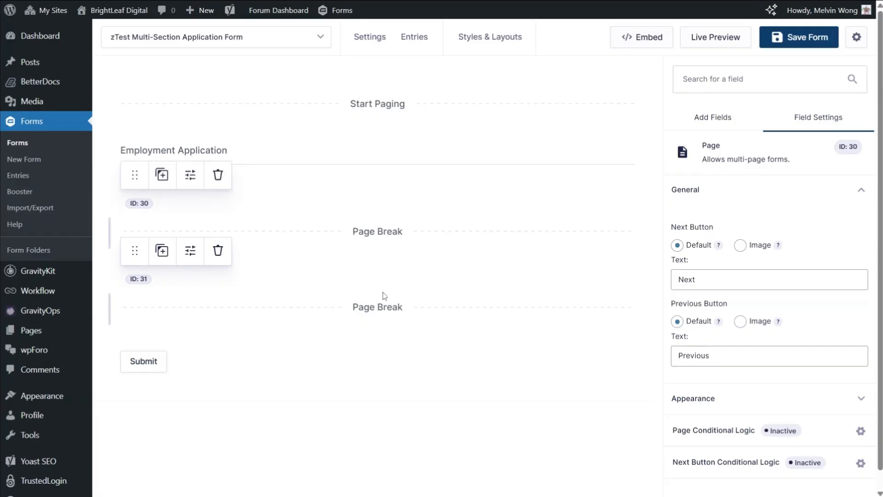
click(385, 304)
Set the pagination's progress indicator to Steps and name the three pages "Personal info", "Experience" and "Document"
click(384, 104)
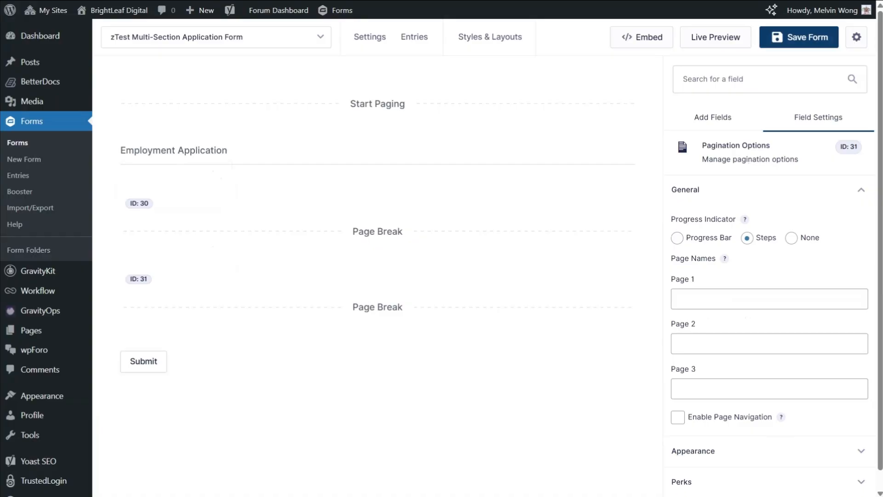
click(685, 241)
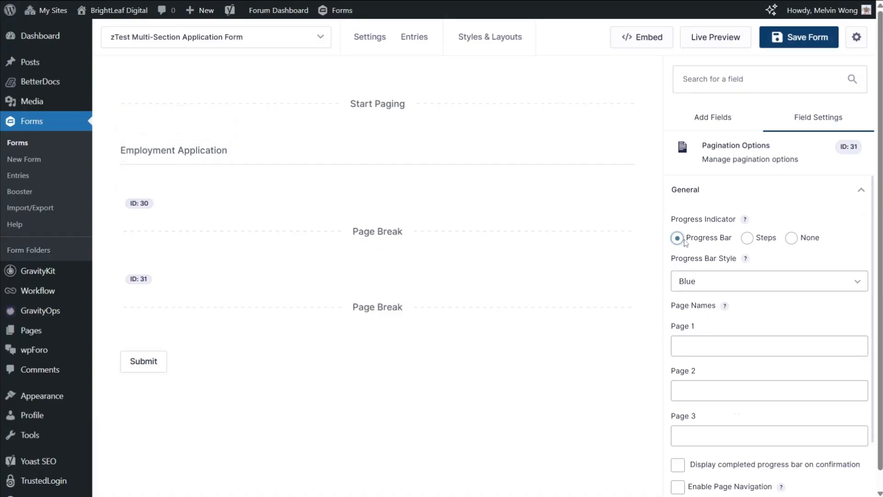
click(748, 238)
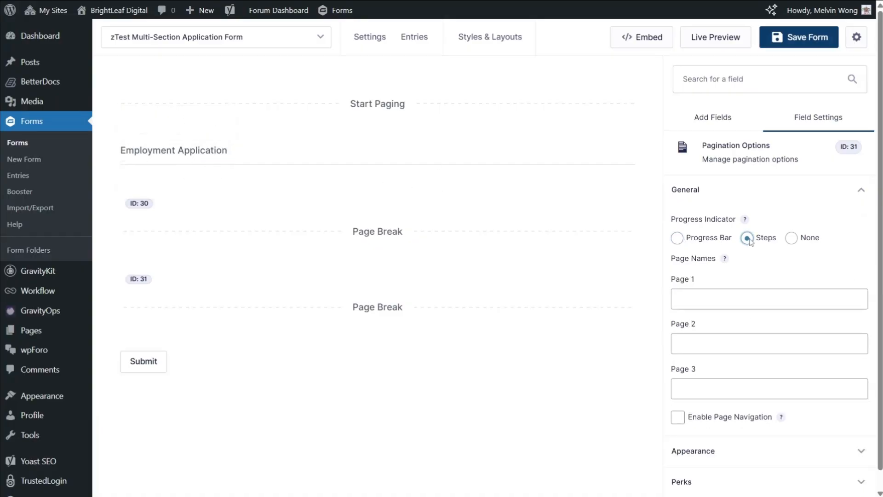
click(741, 298)
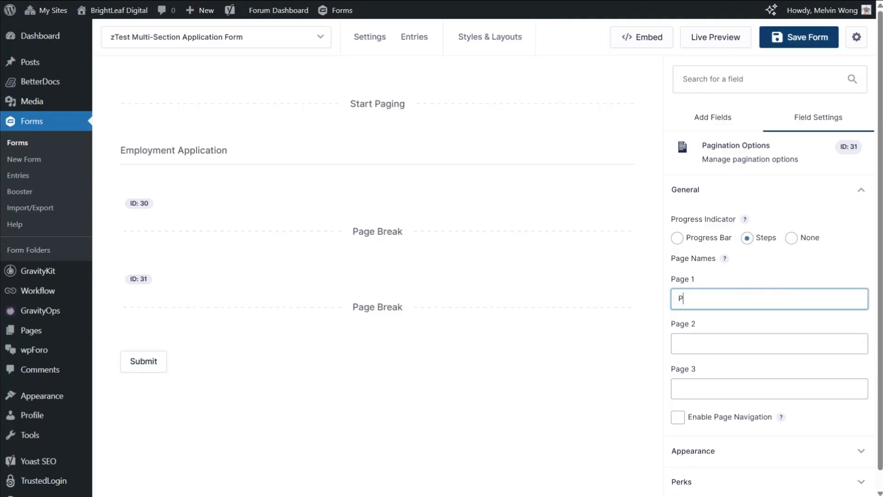
text(info)
key(Tab)
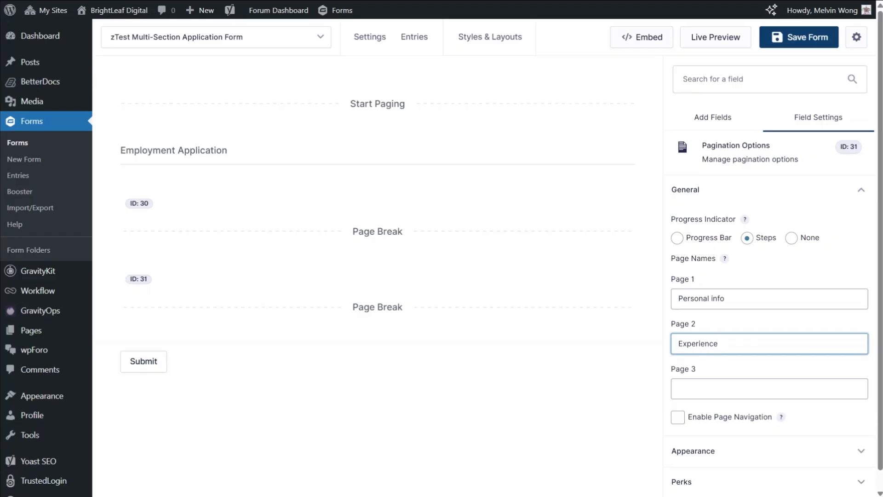
click(770, 389)
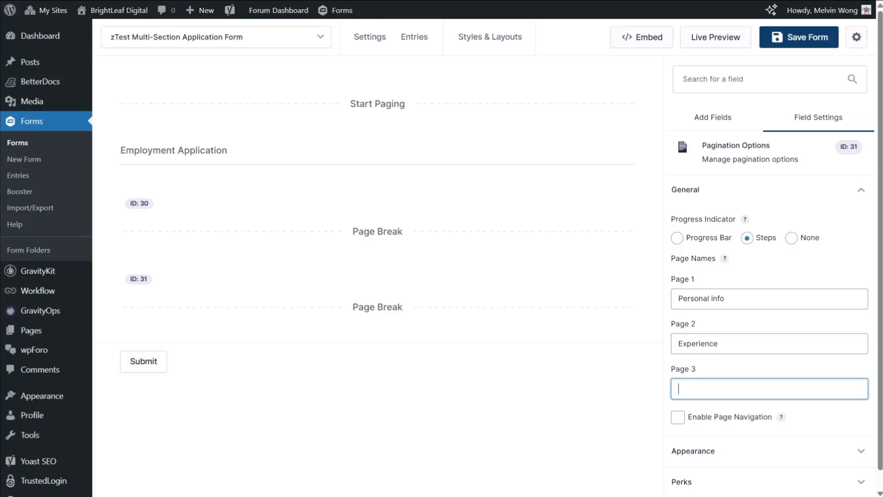
text(Documents)
click(491, 400)
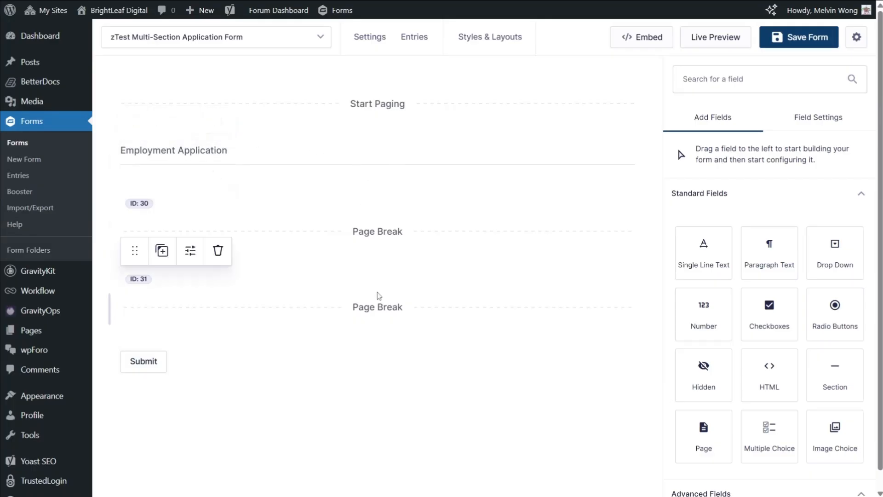
click(321, 159)
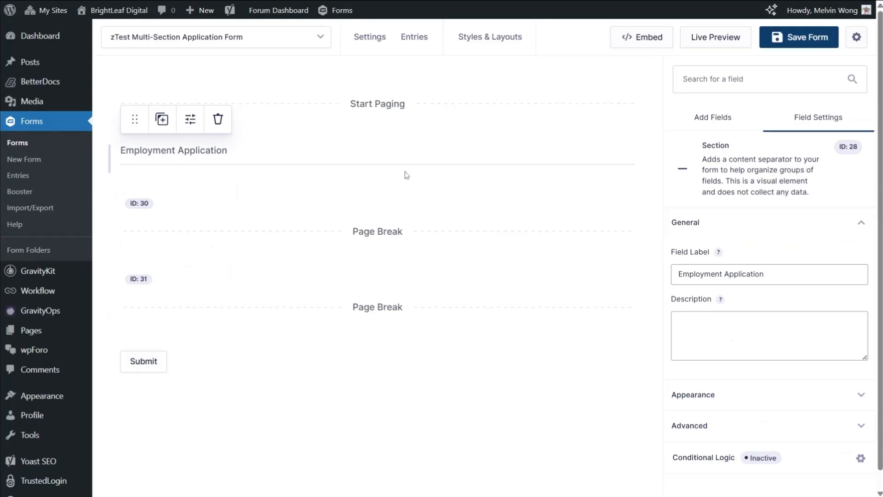
click(387, 220)
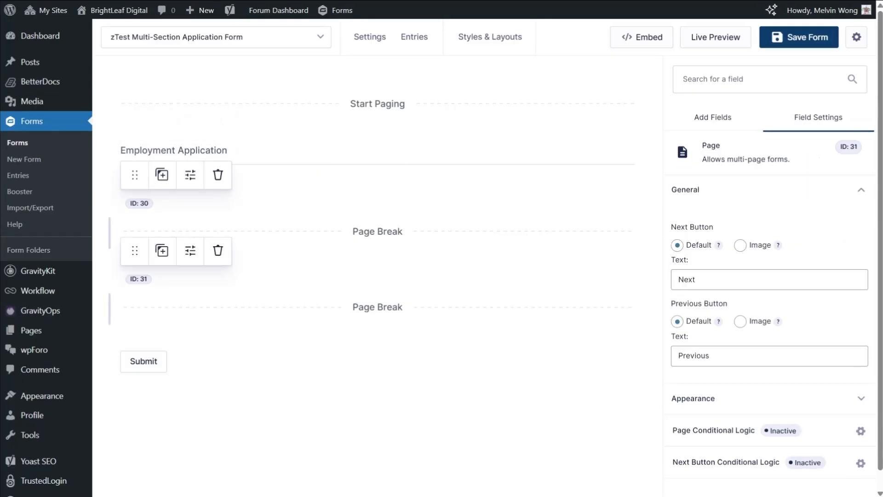
click(423, 361)
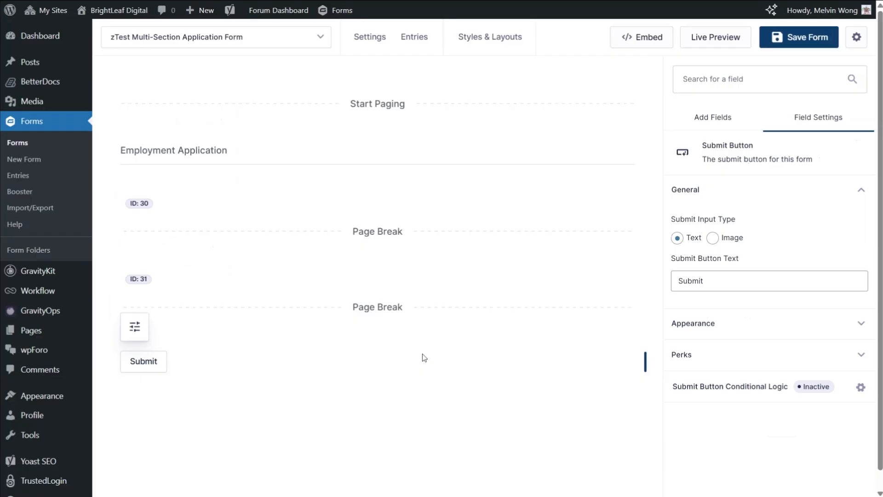
Add a second Section field below Employment Application on the first page and label it "Contact Information"
click(708, 119)
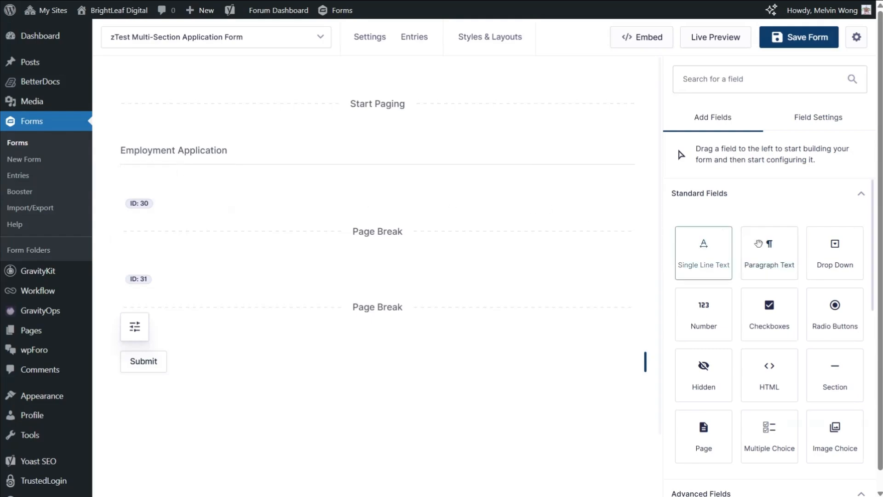
drag(836, 383, 309, 178)
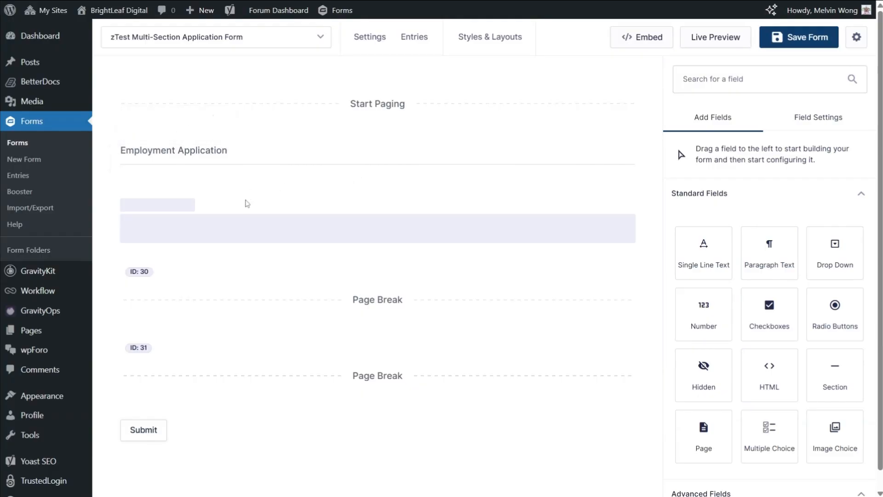
click(729, 274)
key(ctrl+a)
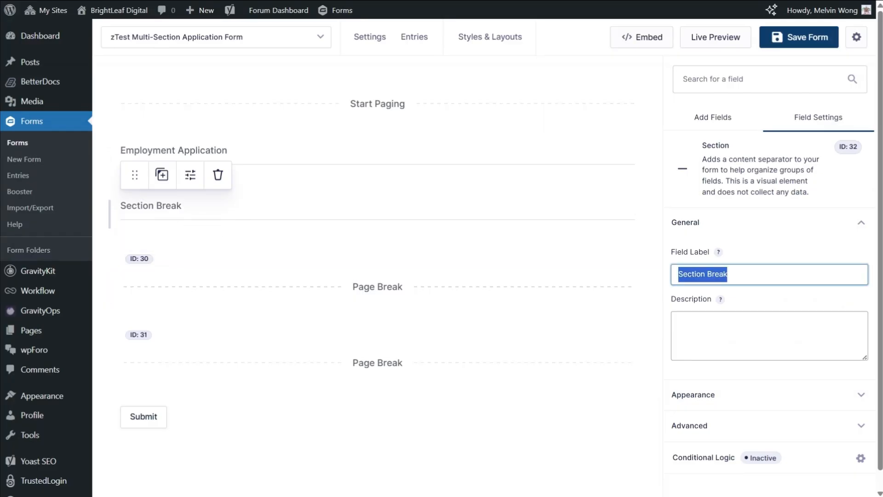
text(Contact)
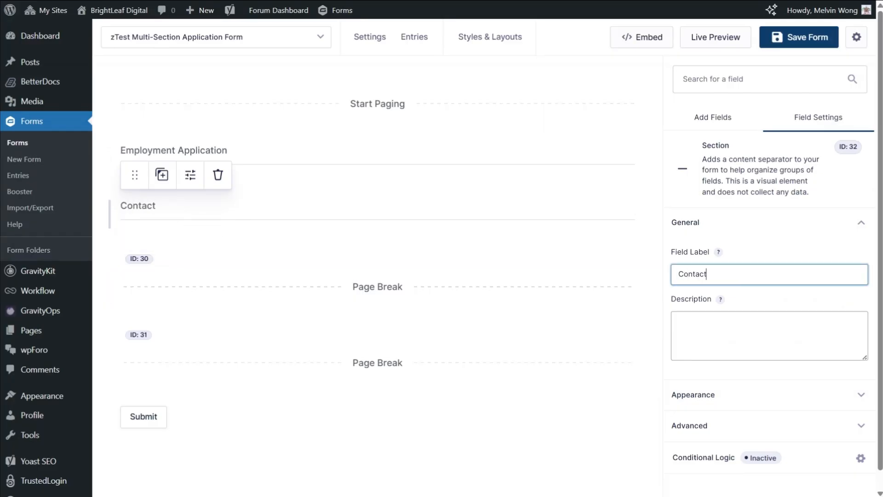
text( Information)
click(601, 252)
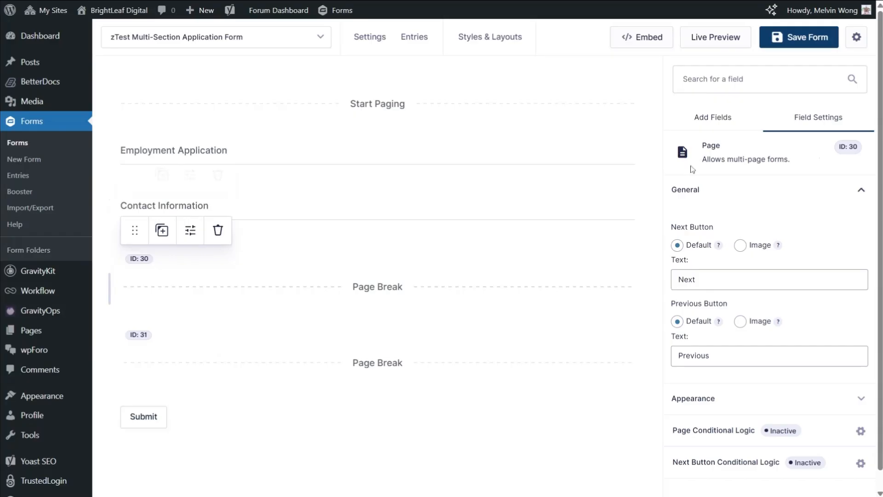
Add Name, Email and Address fields, in that order, under Contact Information before the first page break
click(713, 117)
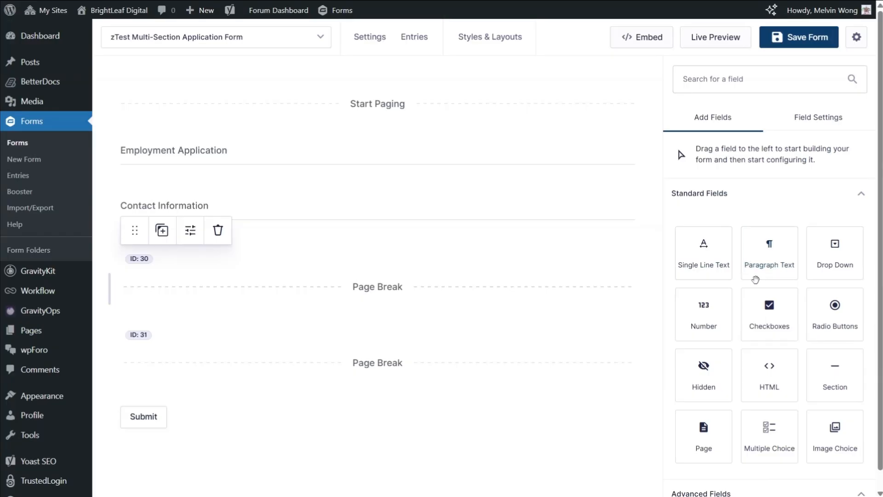
scroll(756, 280, down, 5)
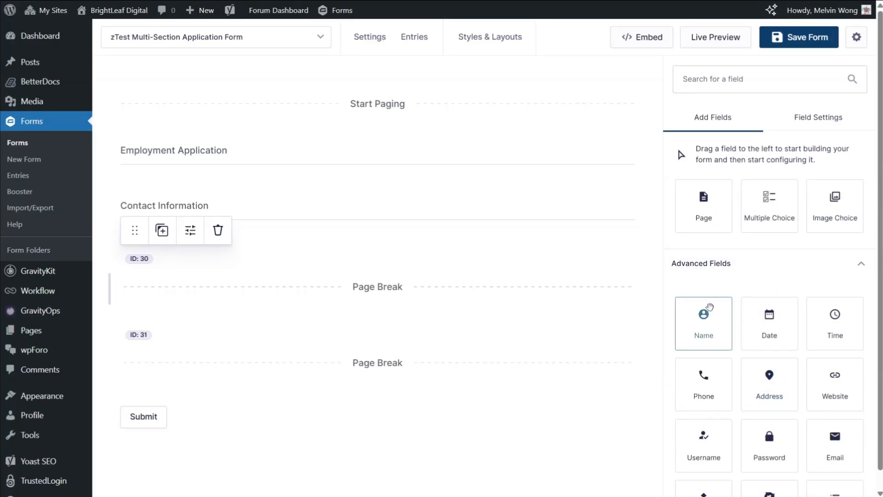
drag(710, 306, 384, 238)
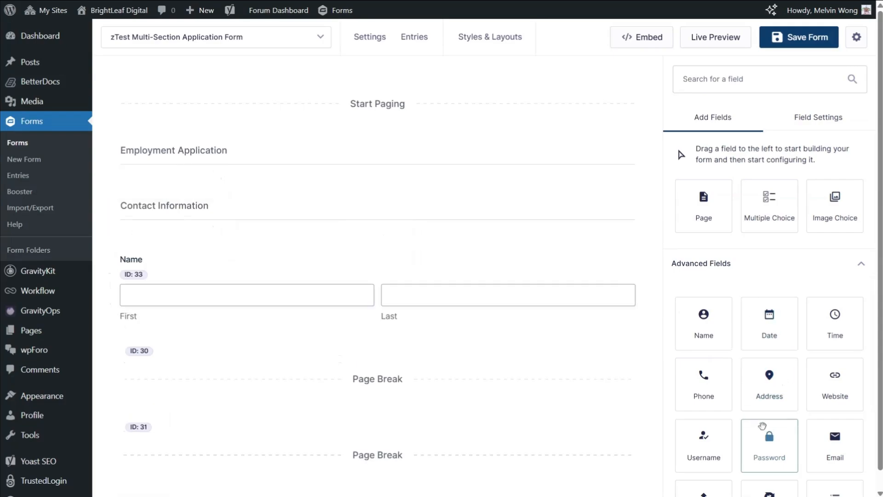
drag(835, 435, 329, 349)
drag(759, 387, 494, 431)
scroll(492, 423, down, 2)
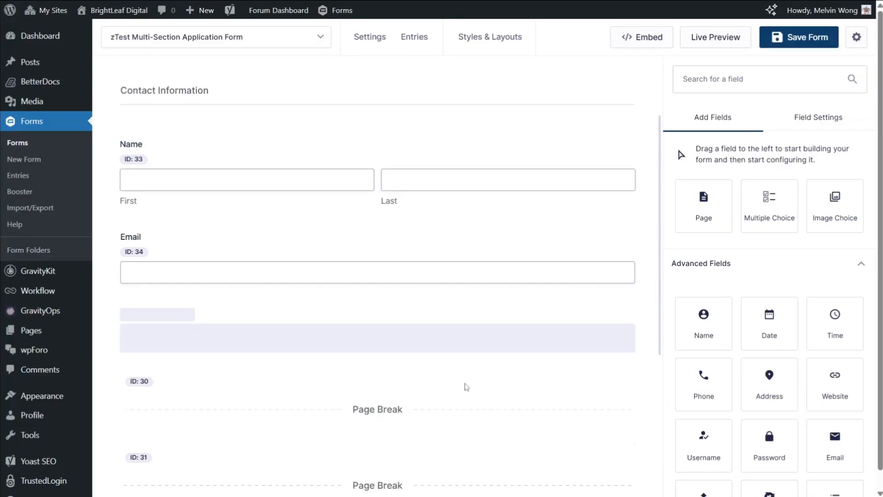
scroll(330, 322, down, 3)
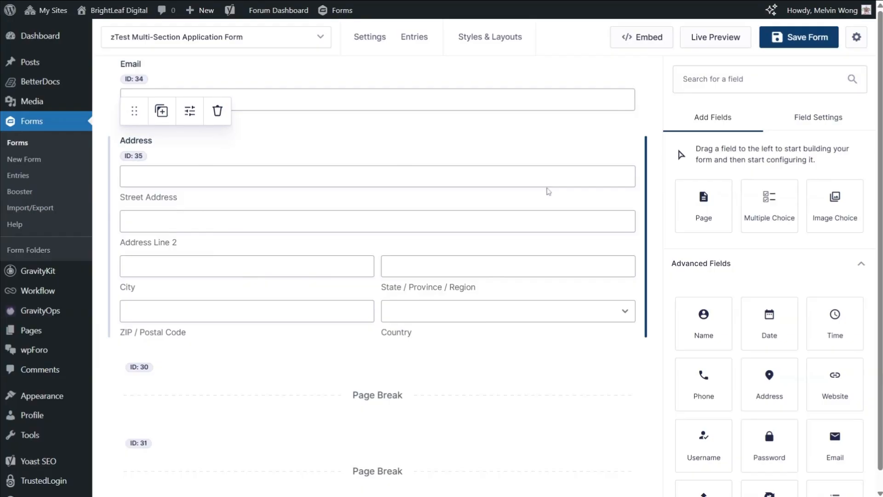
scroll(550, 182, up, 1)
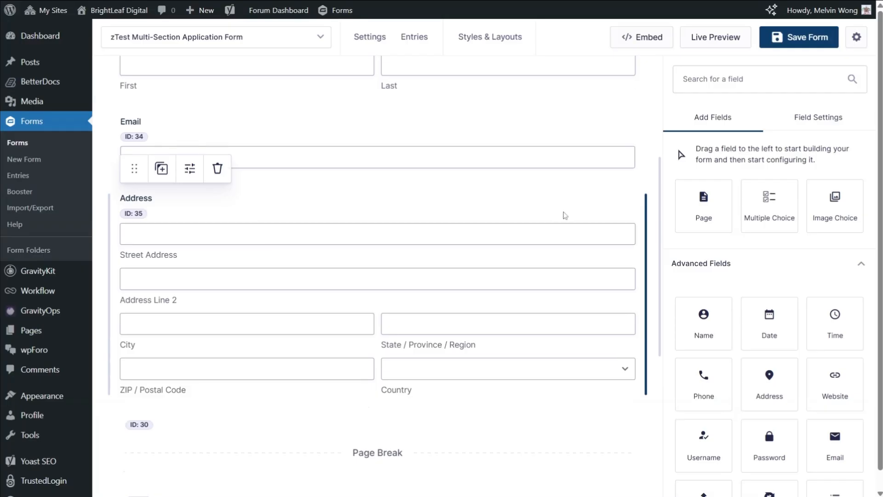
scroll(557, 232, up, 1)
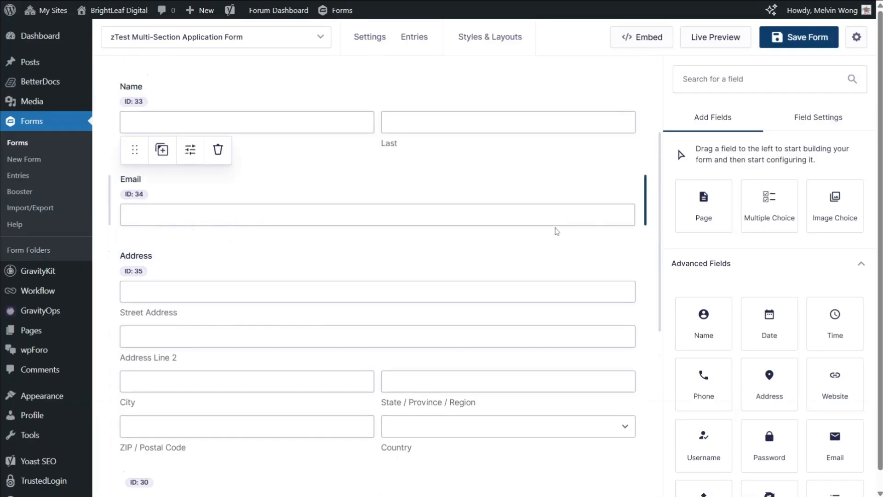
scroll(557, 231, down, 1)
scroll(555, 234, down, 4)
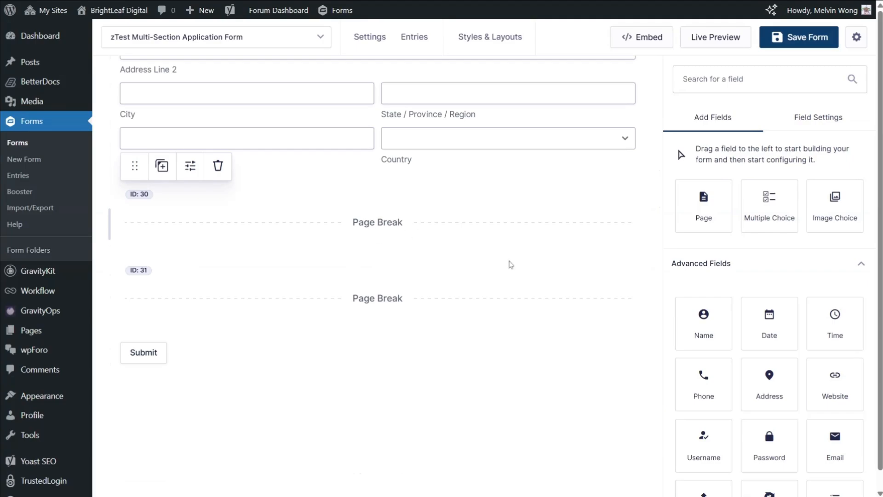
Add a Section field after the first page break and label it "Professional Background"
scroll(739, 352, down, 2)
scroll(740, 351, up, 6)
drag(828, 252, 392, 254)
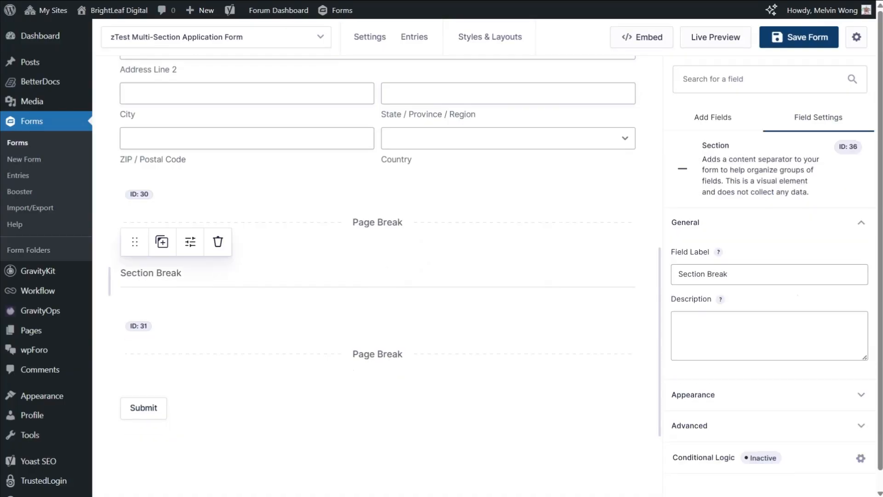
key(ctrl+a)
text(Prof)
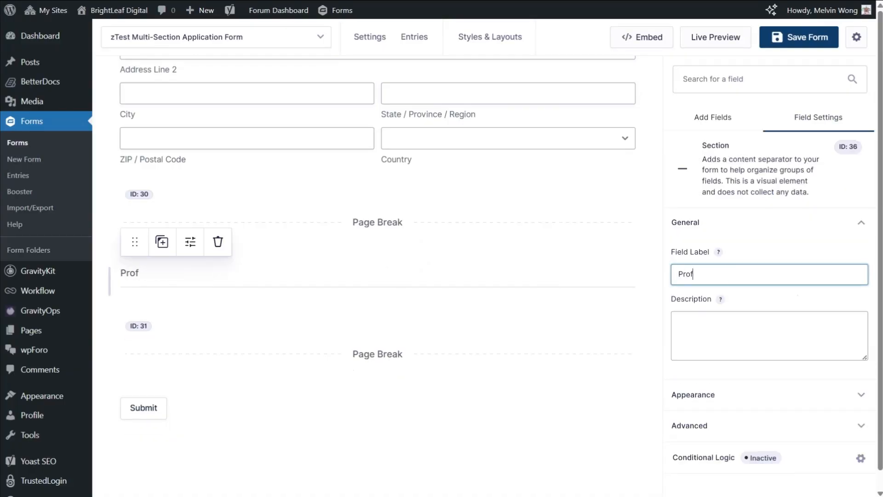
text(essional Background)
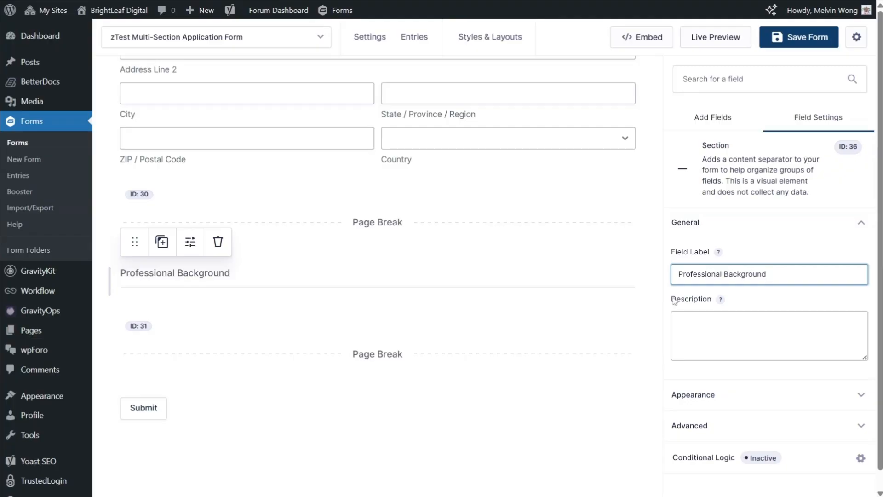
click(527, 306)
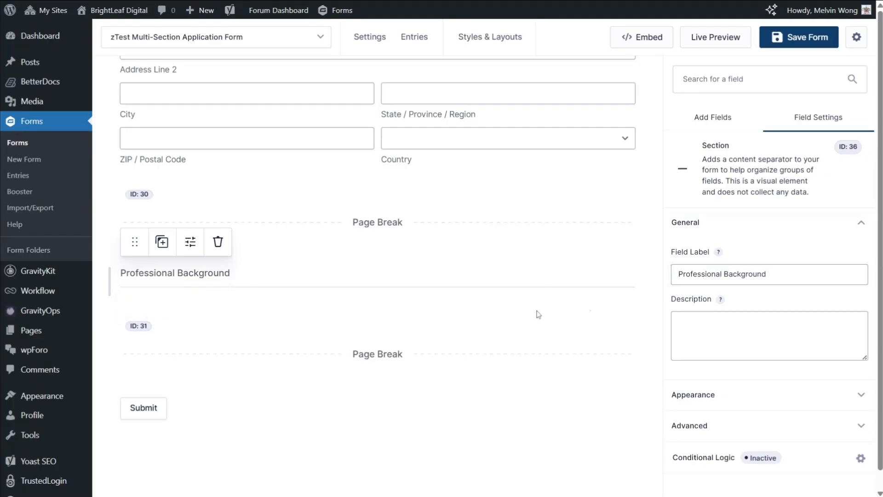
Add a Paragraph Text field under Professional Background and label it "Work History Summary"
click(711, 128)
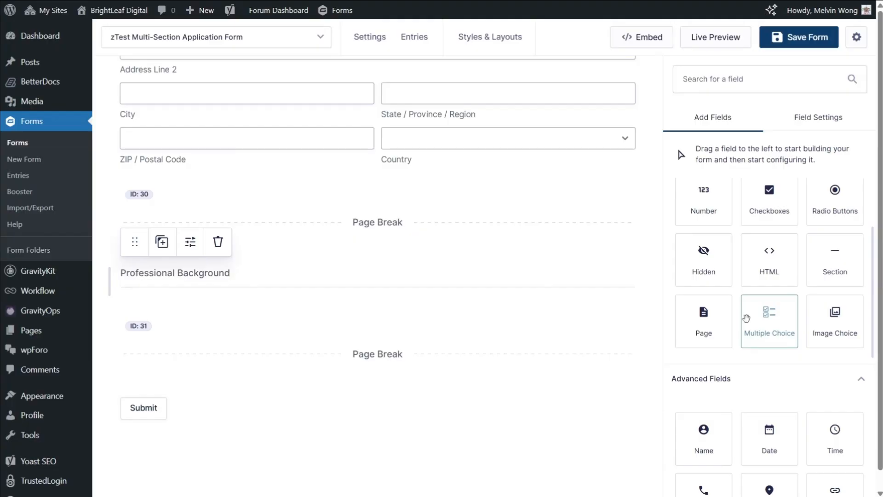
scroll(747, 318, up, 2)
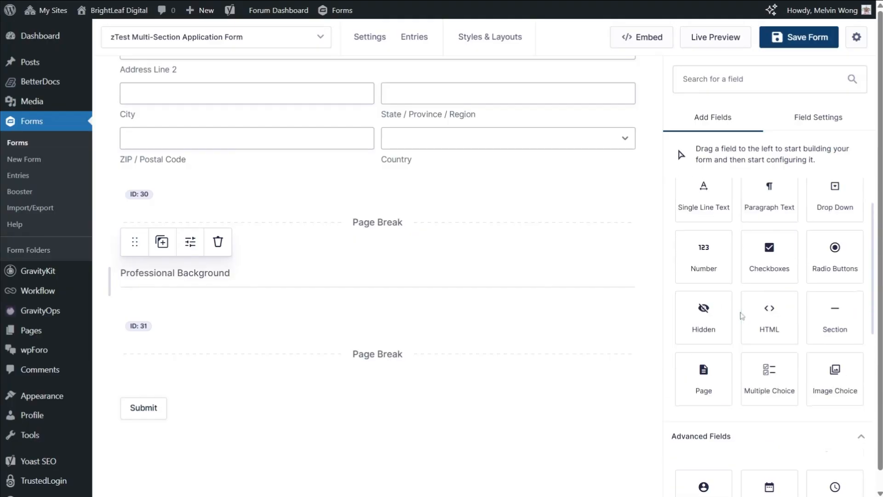
scroll(742, 316, up, 2)
drag(761, 265, 320, 324)
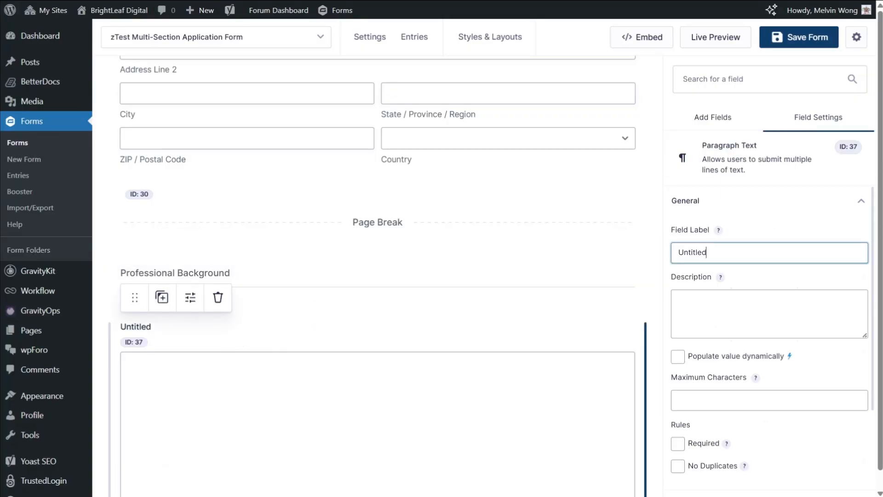
key(ctrl+a)
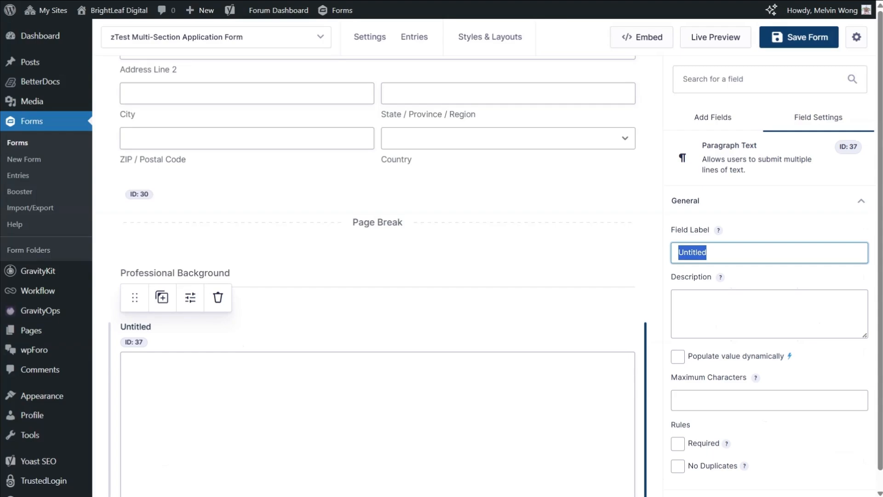
text(Work H)
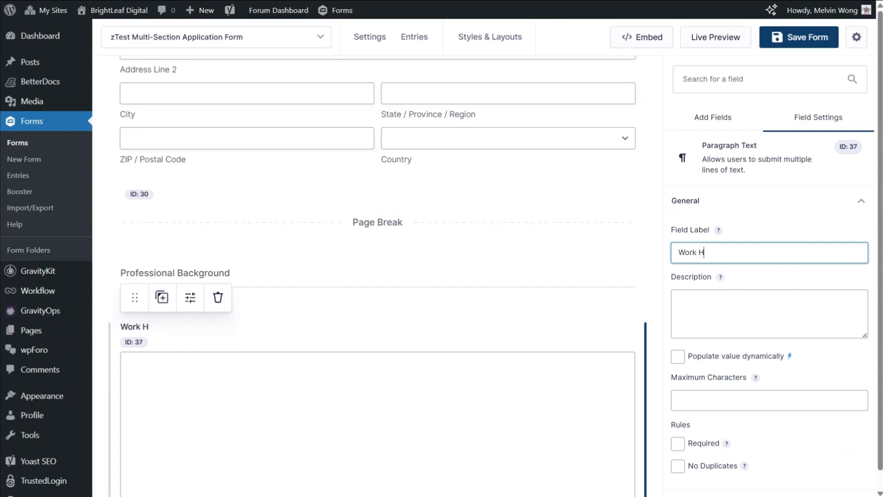
text(istory Summary)
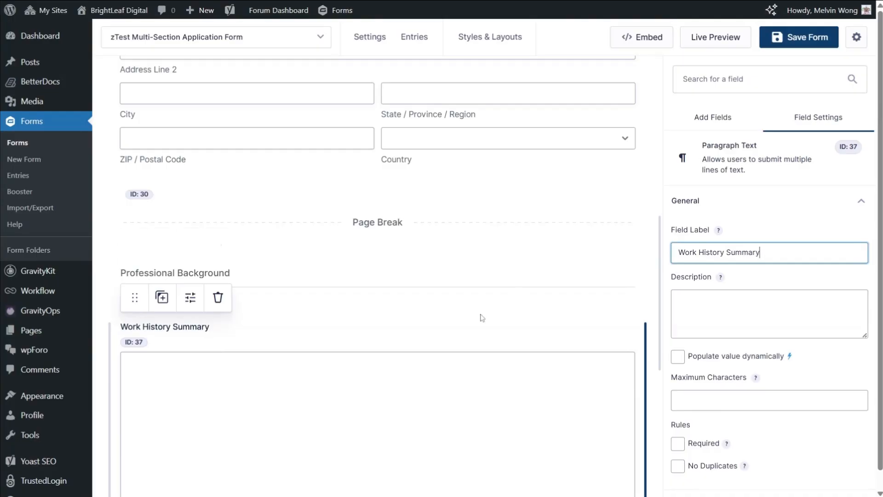
Add a File Upload field to the third page, directly below the second page break
scroll(481, 307, down, 3)
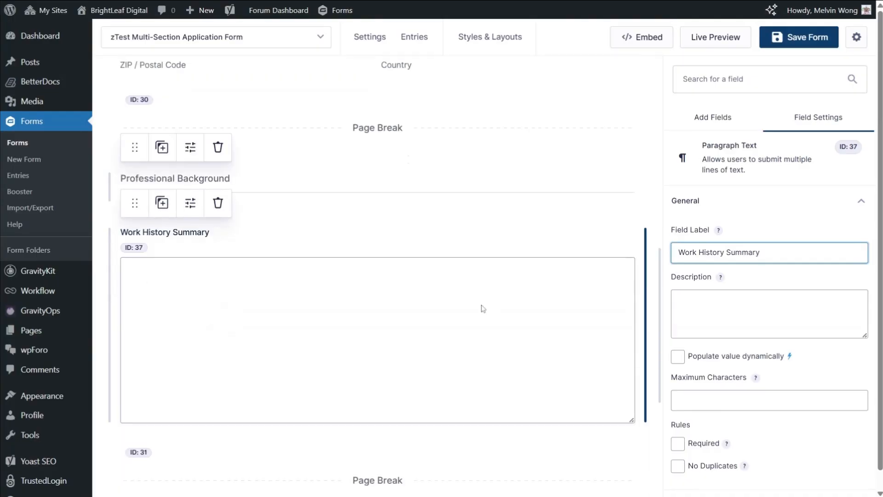
click(703, 116)
scroll(532, 243, up, 1)
scroll(532, 243, up, 8)
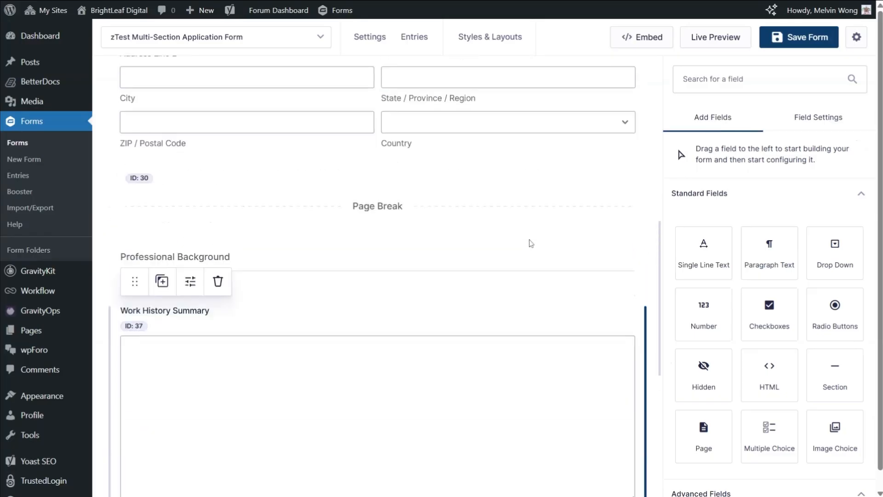
scroll(531, 243, down, 4)
scroll(532, 243, down, 6)
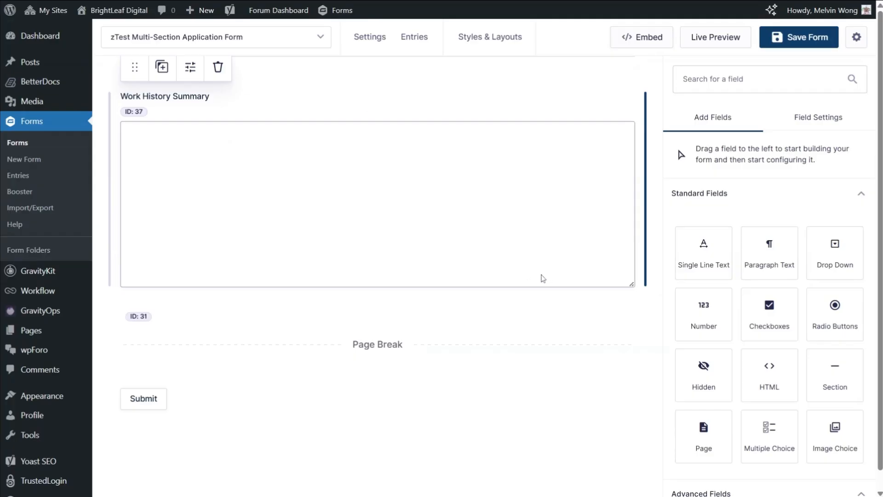
scroll(542, 277, up, 4)
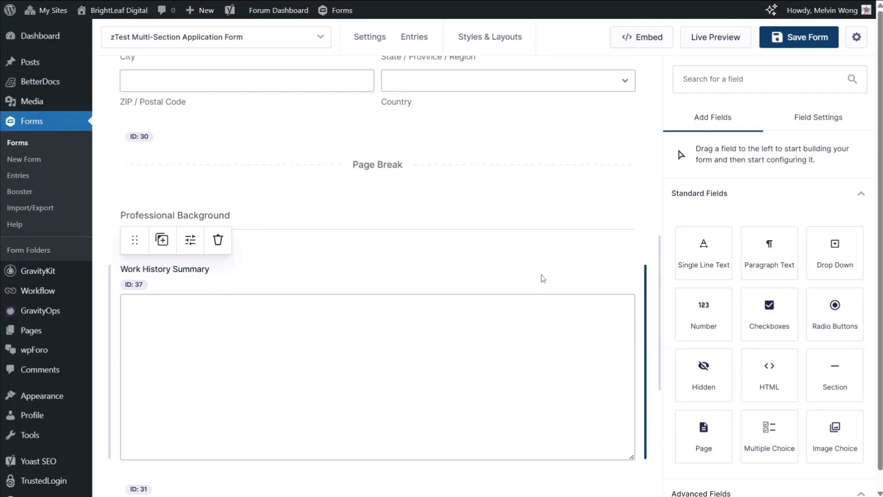
scroll(543, 277, down, 3)
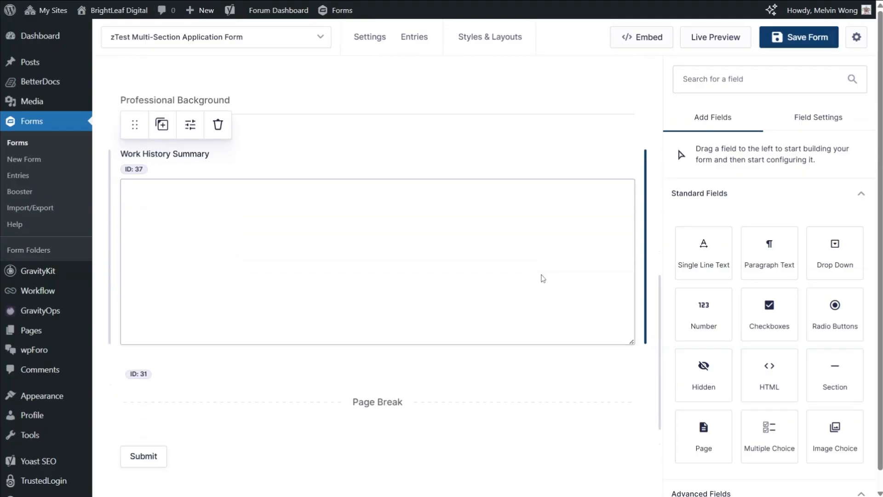
scroll(543, 278, down, 3)
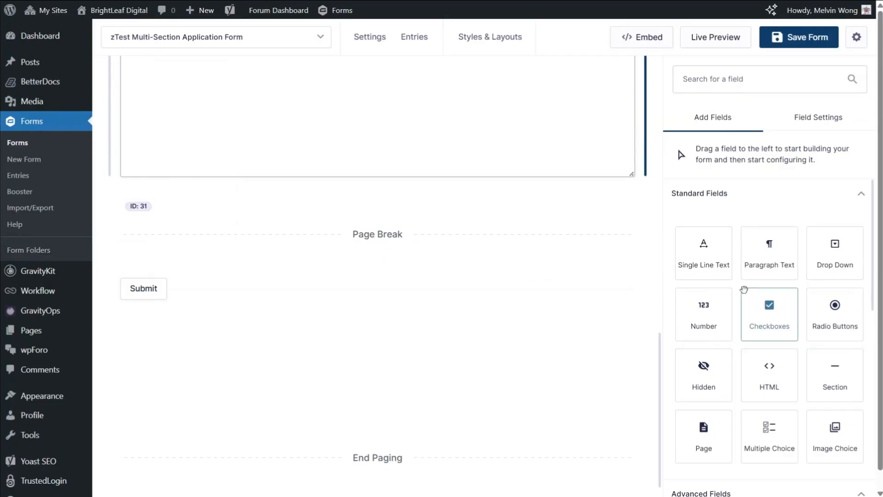
scroll(744, 290, down, 5)
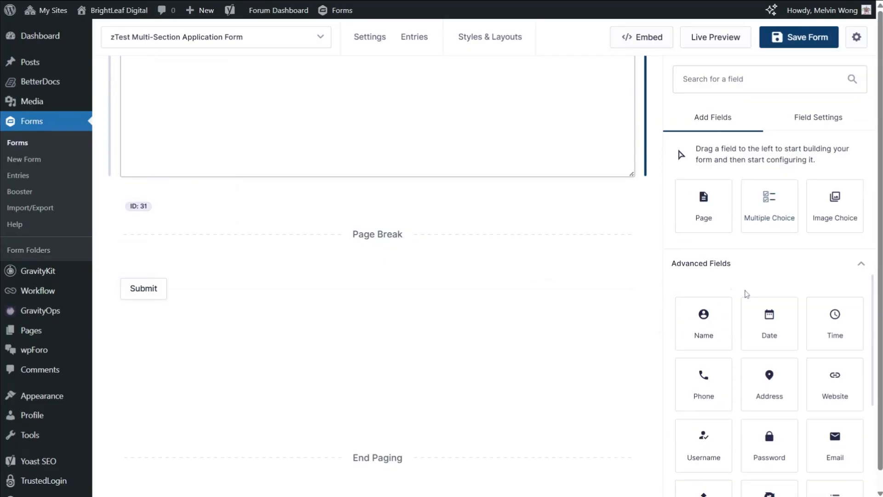
scroll(746, 294, down, 3)
scroll(744, 289, down, 1)
drag(707, 327, 383, 256)
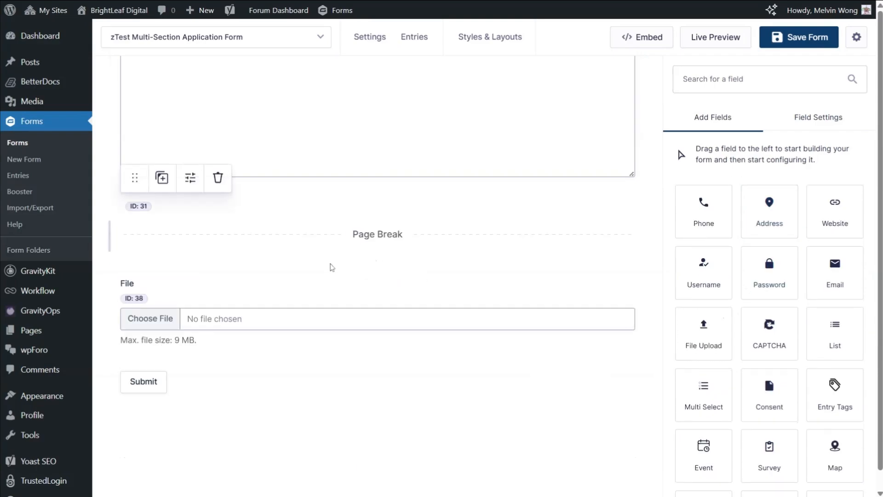
Label the new file upload field "Upload Resume"
click(723, 244)
key(ctrl+a)
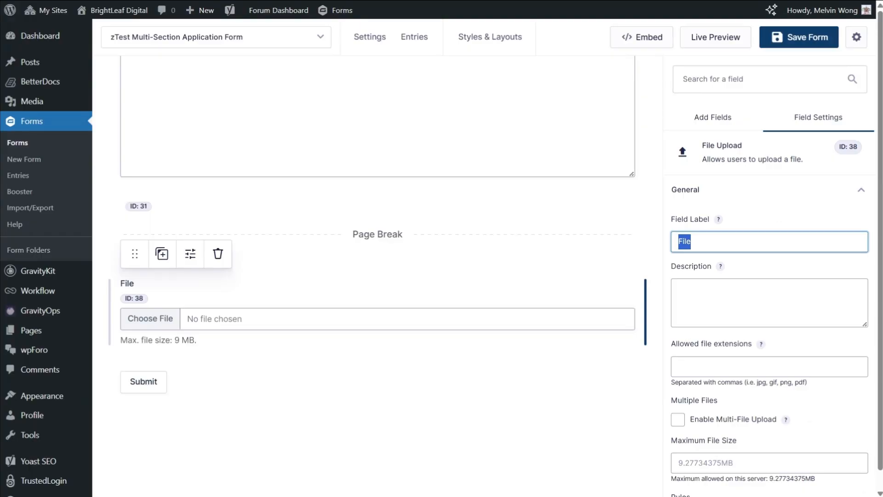
text(Upload )
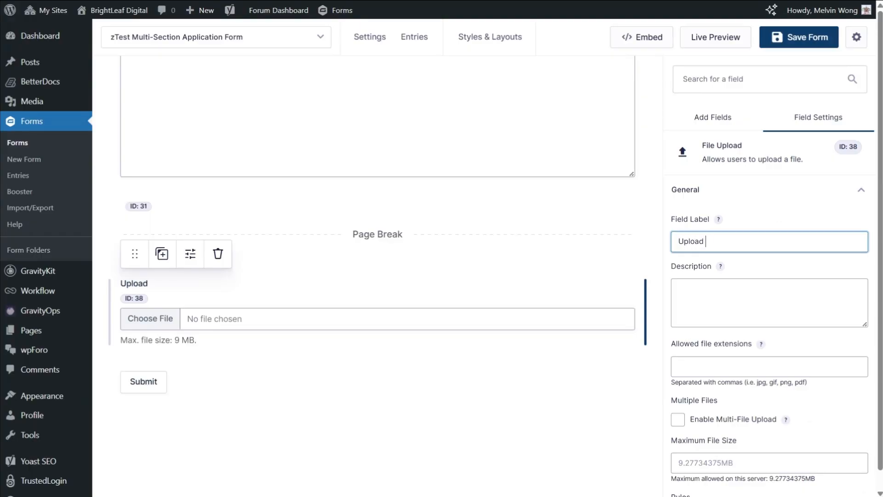
text(Resume)
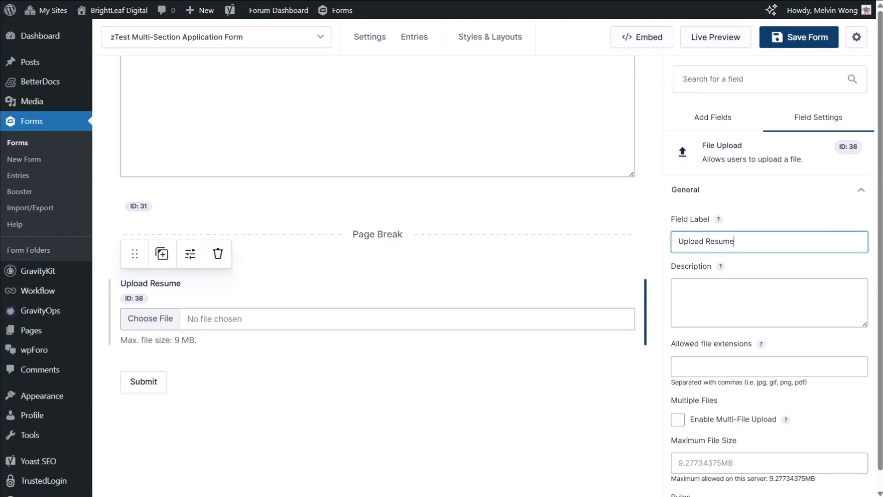
click(579, 378)
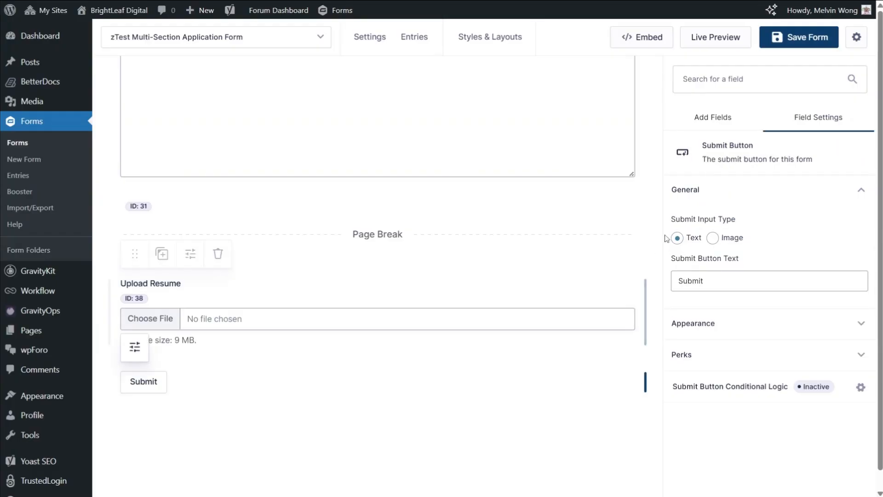
click(724, 123)
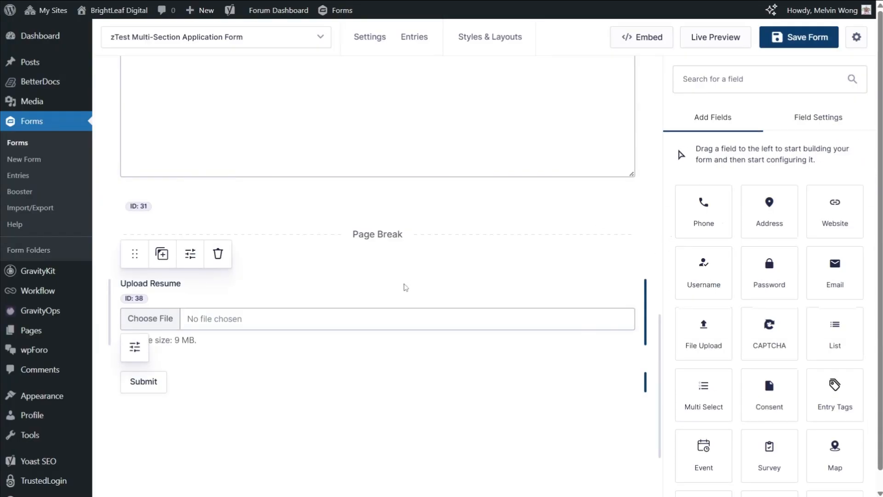
Set the allowed file extensions of the Upload Resume field to "pdf, doc, docx"
click(387, 290)
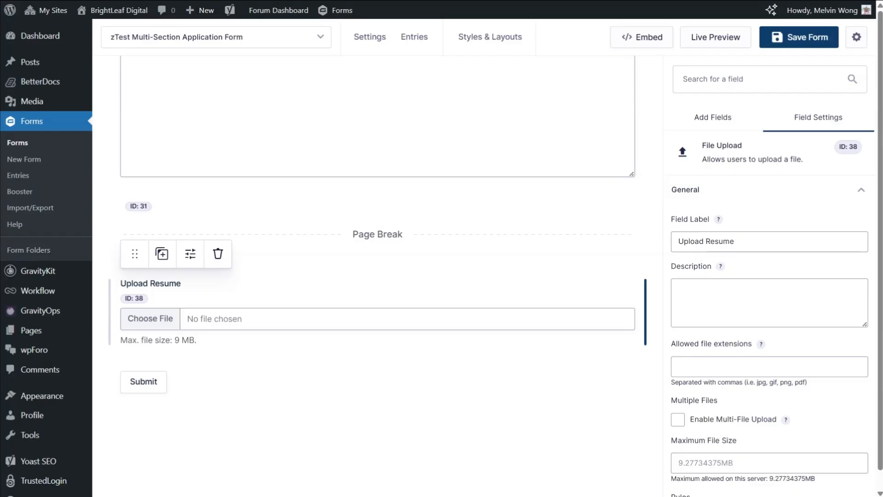
click(705, 345)
scroll(704, 344, down, 1)
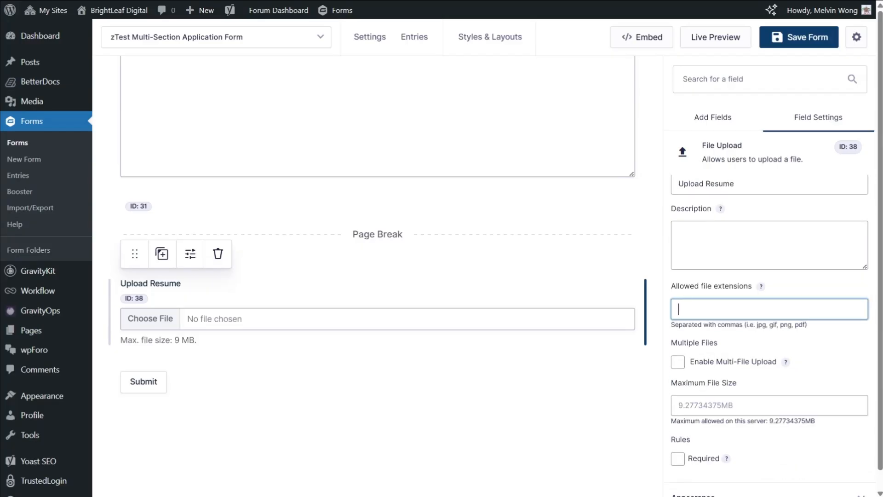
drag(672, 288, 755, 291)
click(709, 310)
click(703, 346)
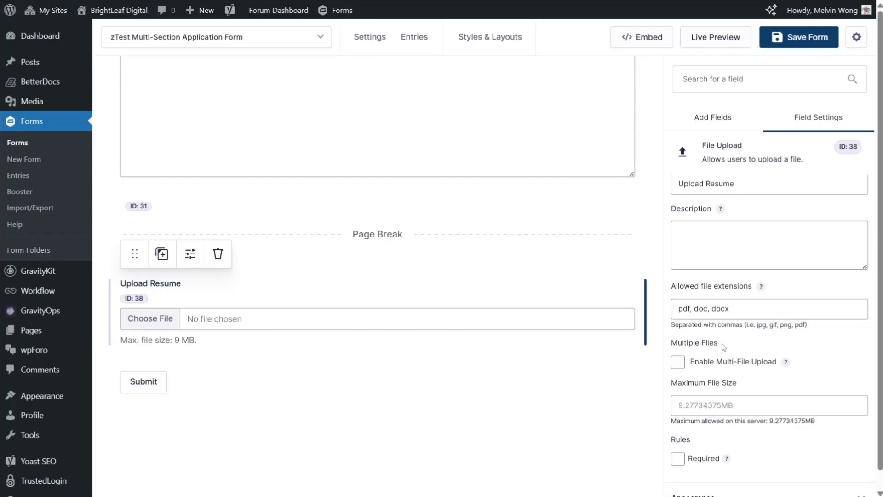
Enable Multi-File Upload for the Upload Resume field
click(677, 366)
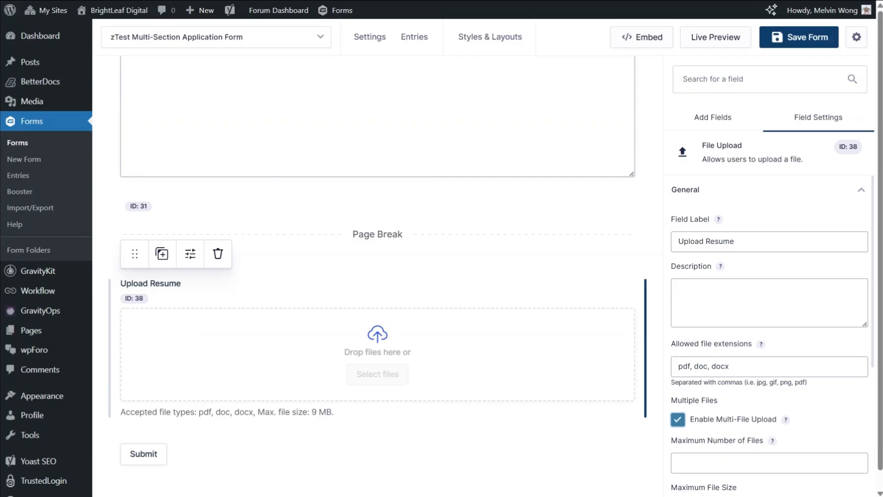
scroll(715, 431, down, 1)
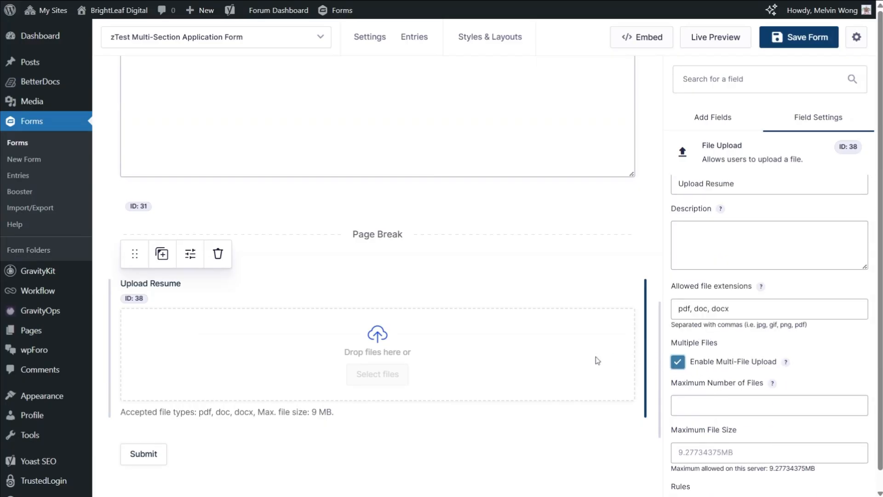
scroll(519, 313, down, 2)
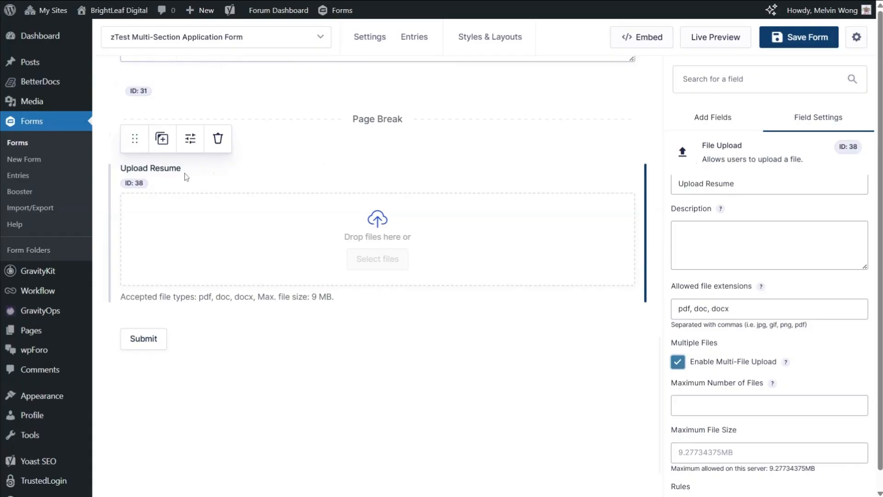
Add another Page field after Upload Resume and place an HTML field below that new page break
click(724, 120)
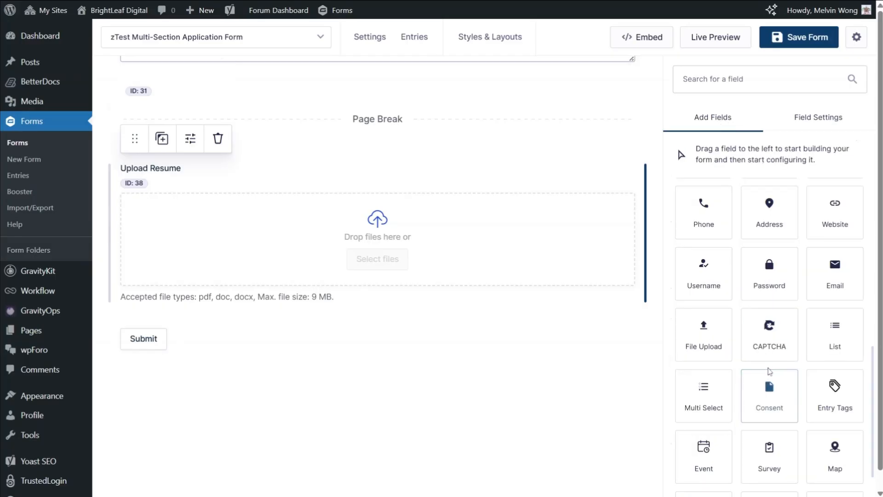
scroll(769, 370, up, 4)
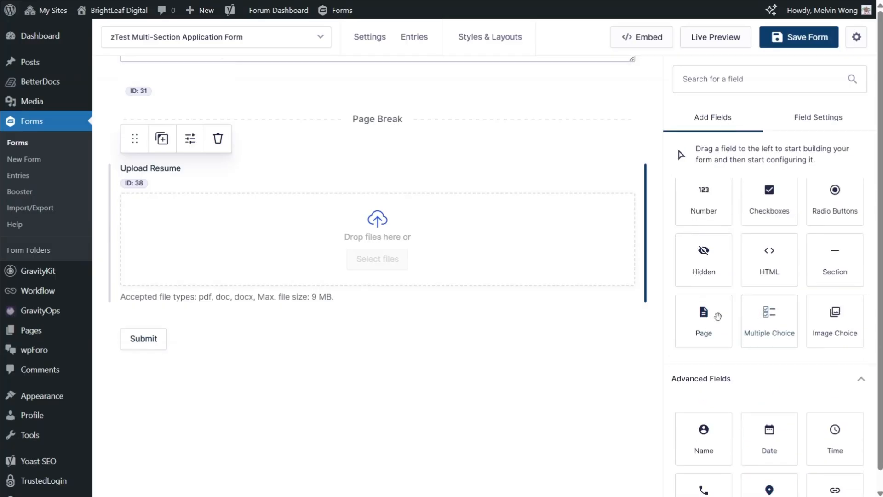
drag(700, 318, 528, 341)
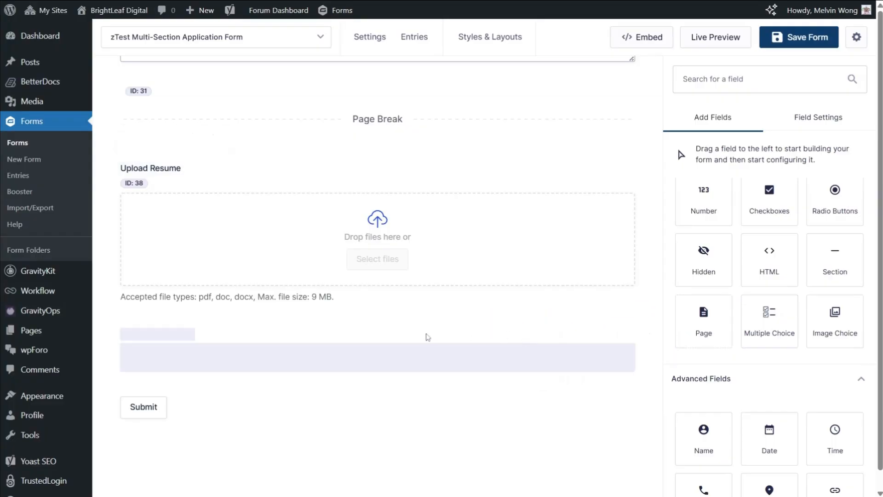
click(348, 362)
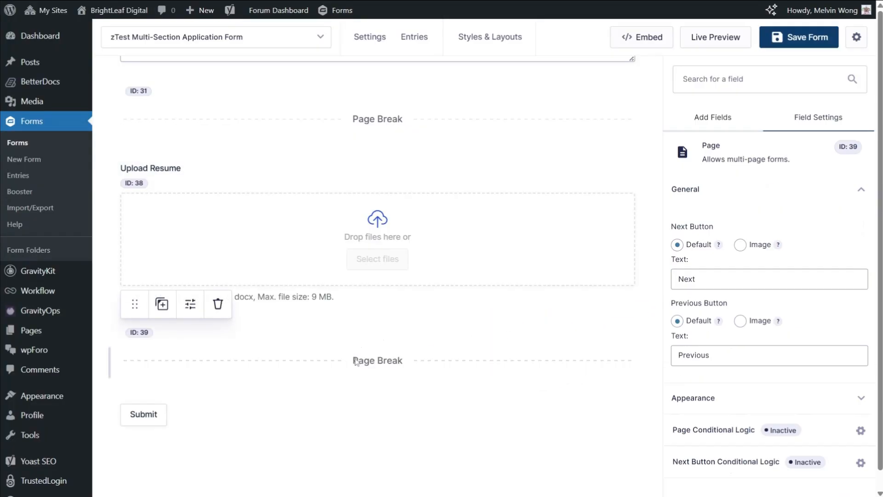
click(702, 118)
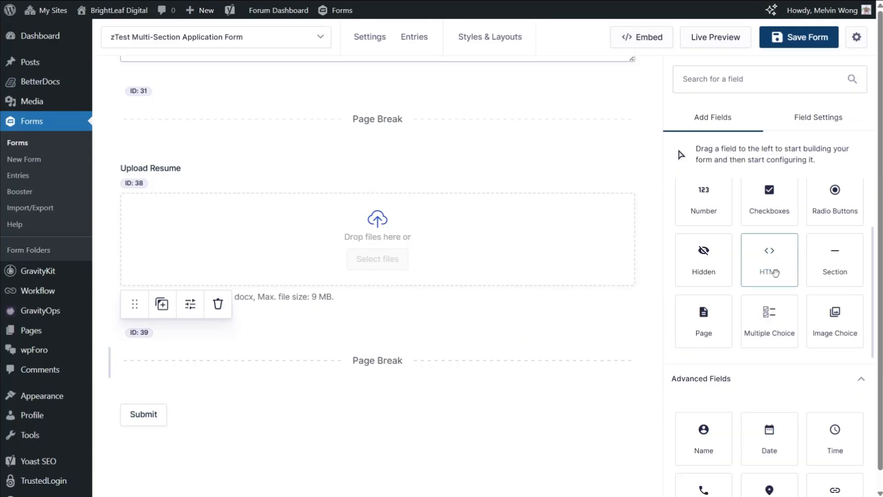
drag(769, 256, 478, 384)
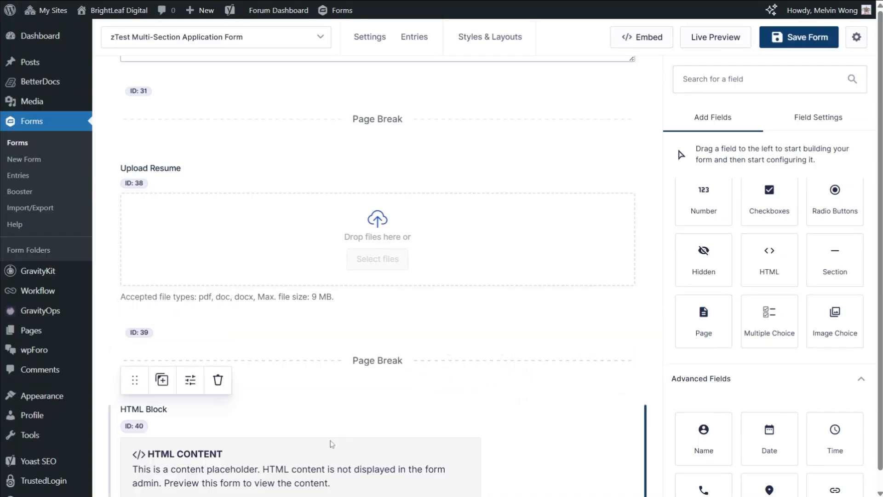
Set the HTML field's content to "Please review your information and uploaded files. Once you are ready, click submit to complete your application."
click(331, 441)
scroll(332, 440, down, 3)
click(685, 301)
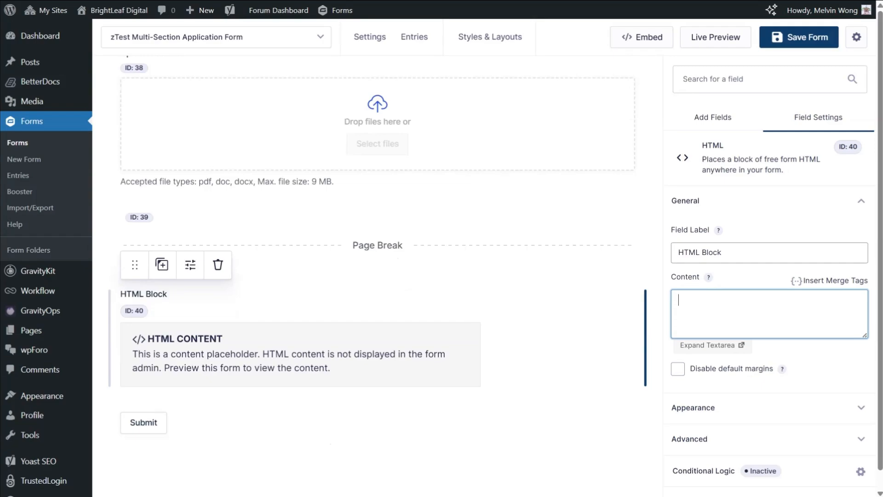
text(Please review your information and u)
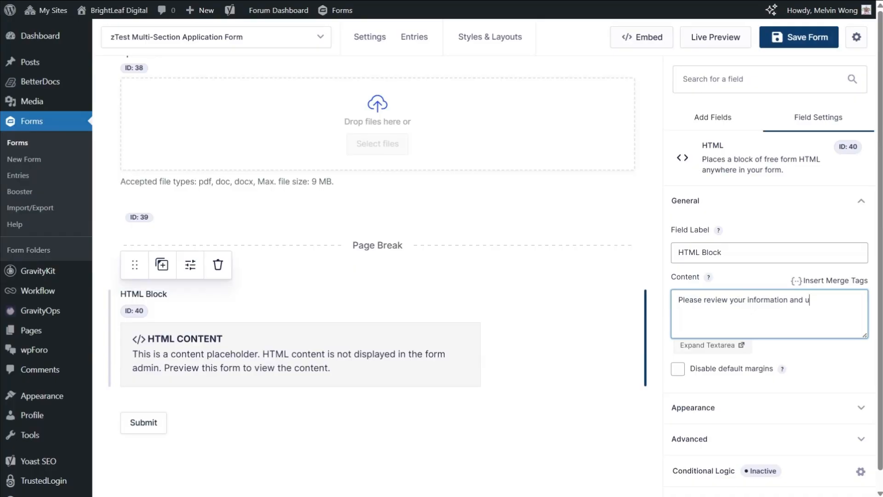
text(ploded files. Once you are ready)
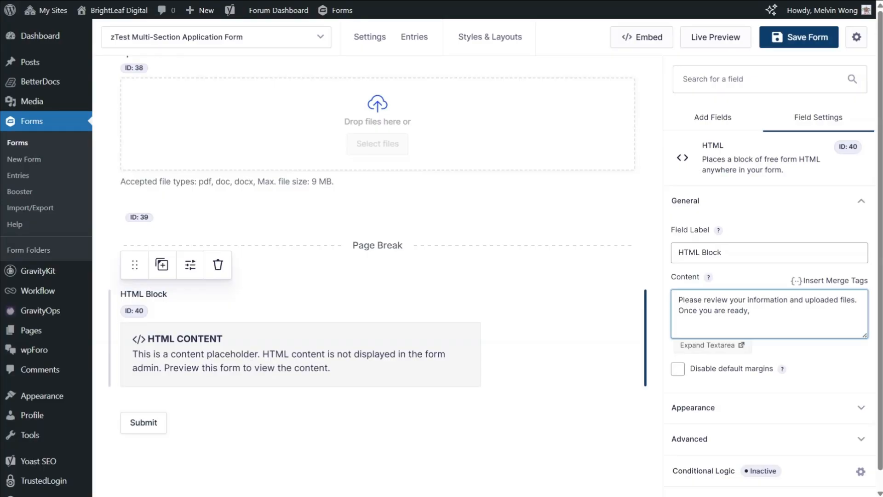
text(, click submit to complete your )
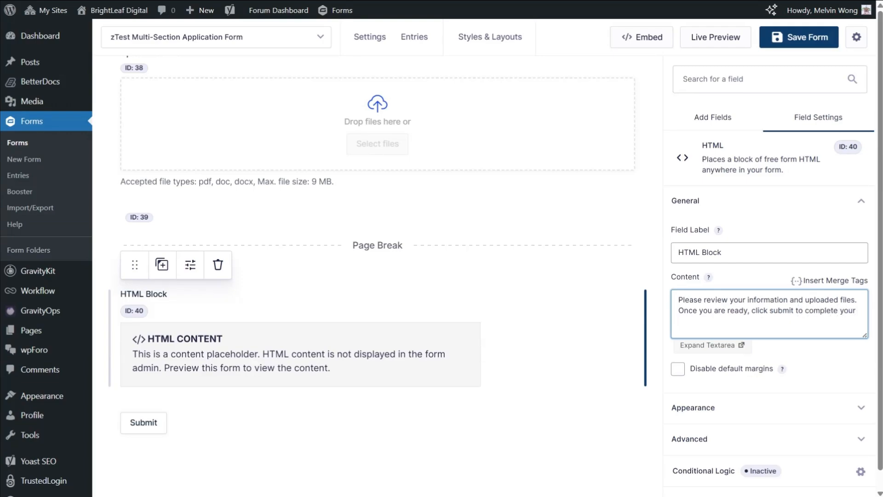
text(application.)
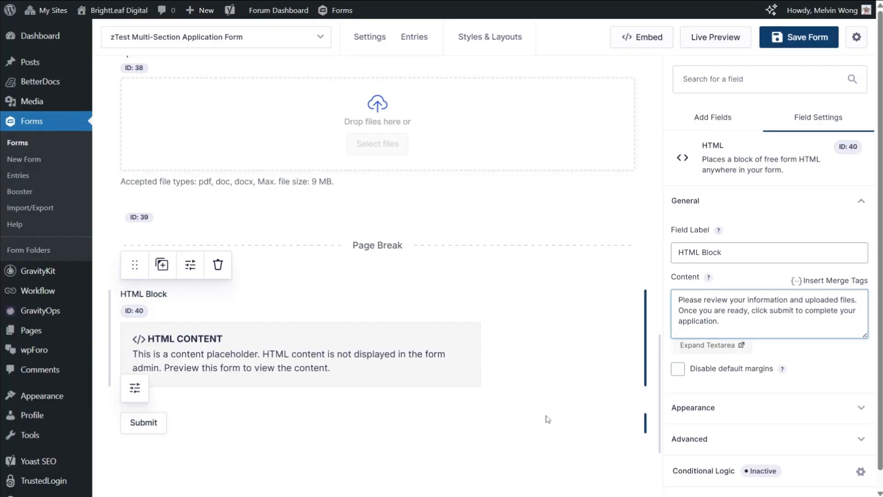
Look over the form's fields and page breaks, and save the multi-section application form
click(554, 416)
scroll(556, 404, up, 9)
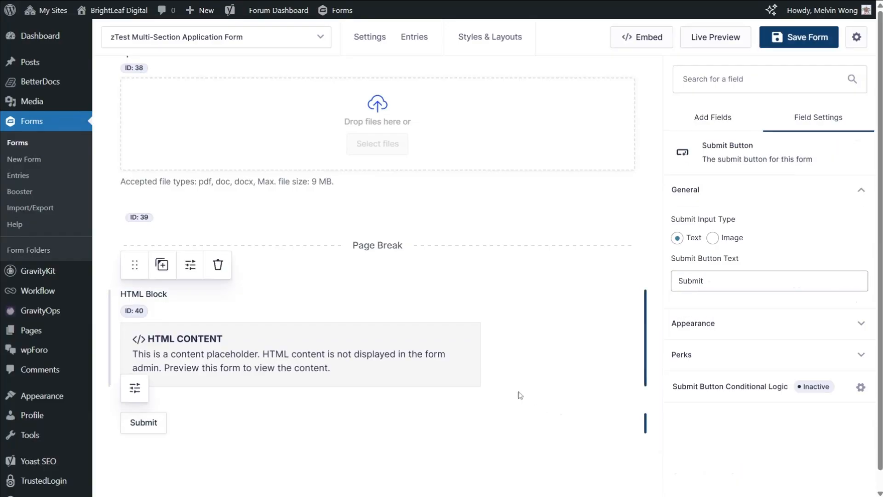
scroll(519, 389, up, 13)
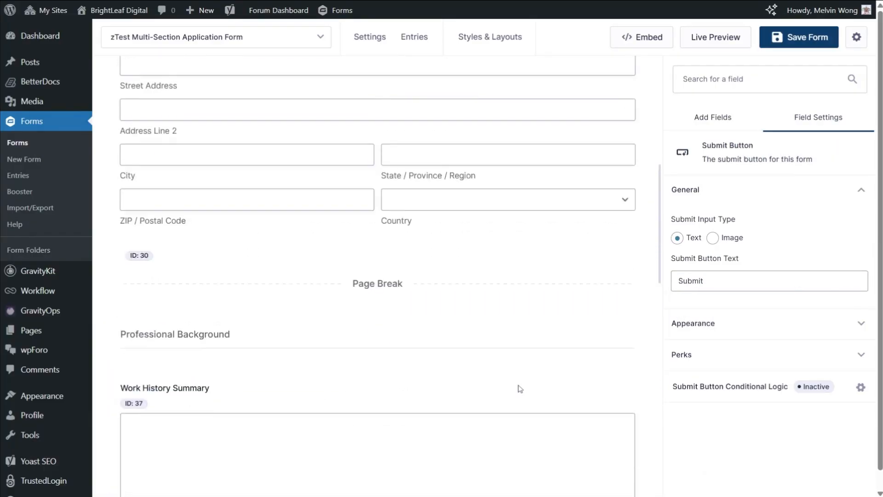
scroll(520, 389, down, 13)
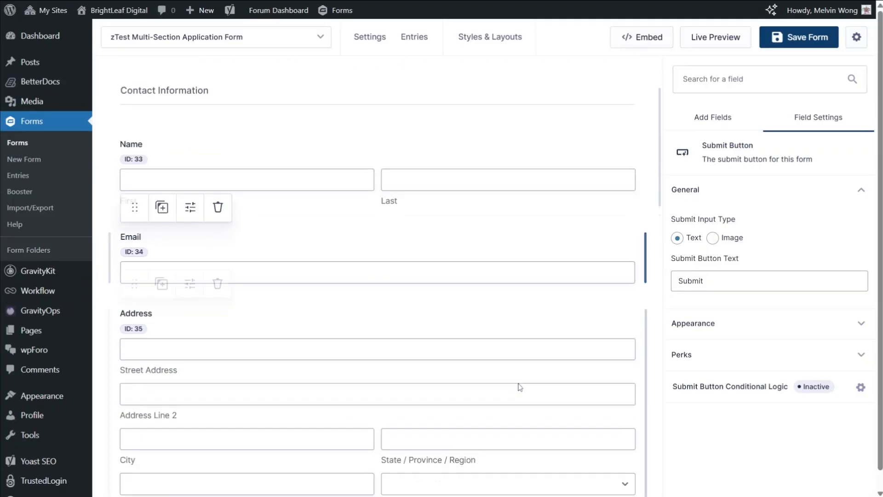
scroll(520, 388, down, 7)
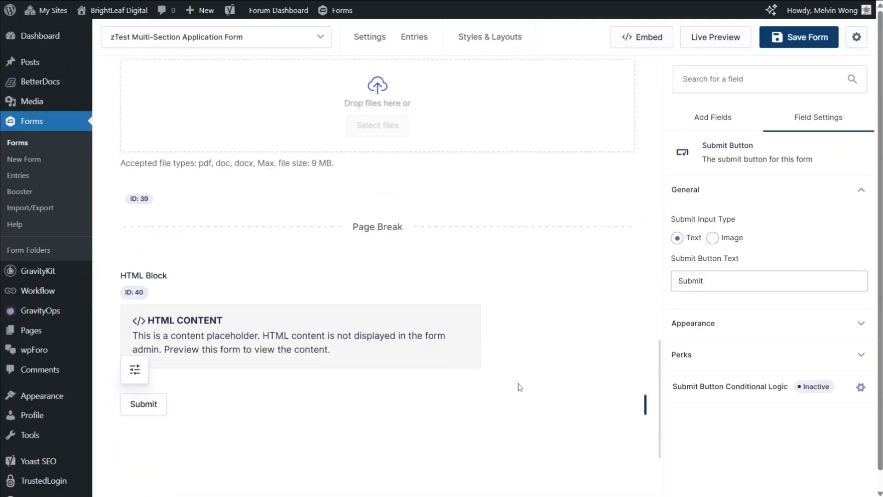
scroll(519, 387, up, 10)
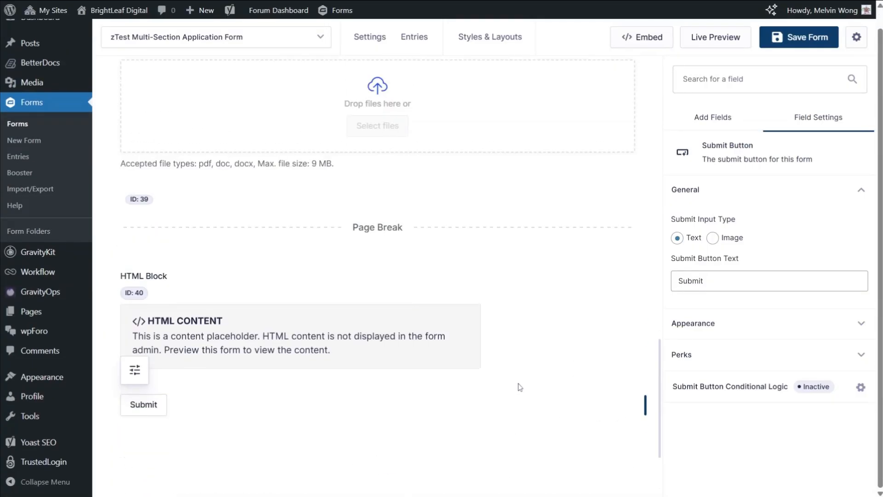
click(803, 42)
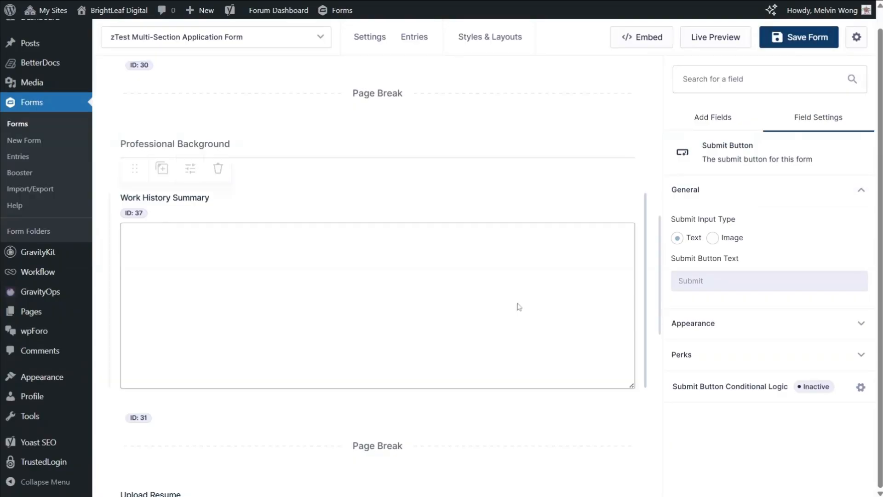
Review the form's sections and page breaks, and open the pagination options of the Start Paging marker
scroll(483, 311, up, 6)
scroll(485, 313, up, 6)
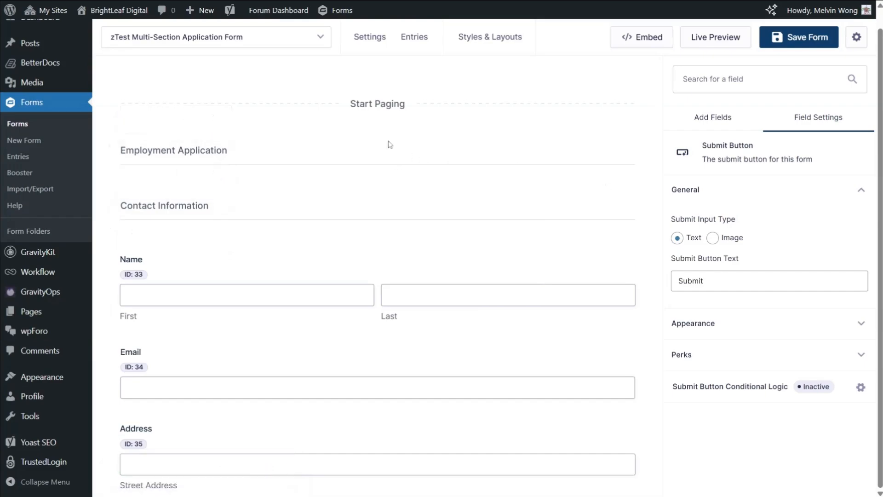
scroll(429, 245, down, 8)
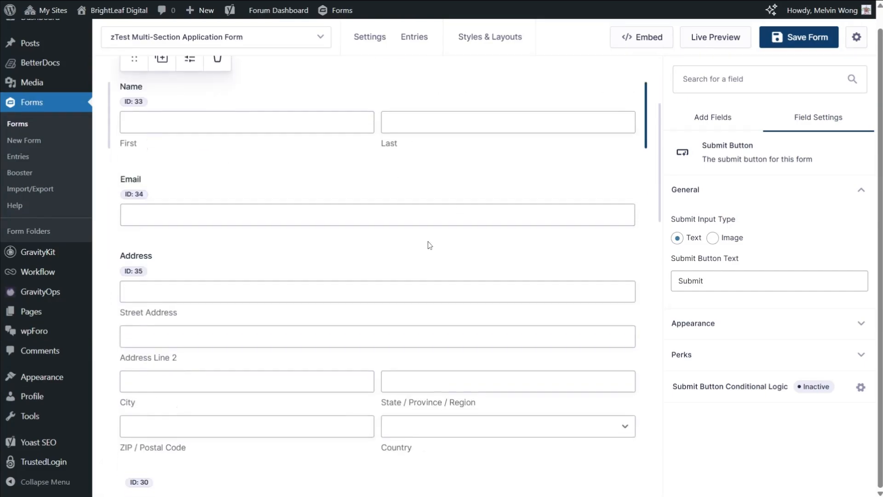
scroll(429, 245, down, 10)
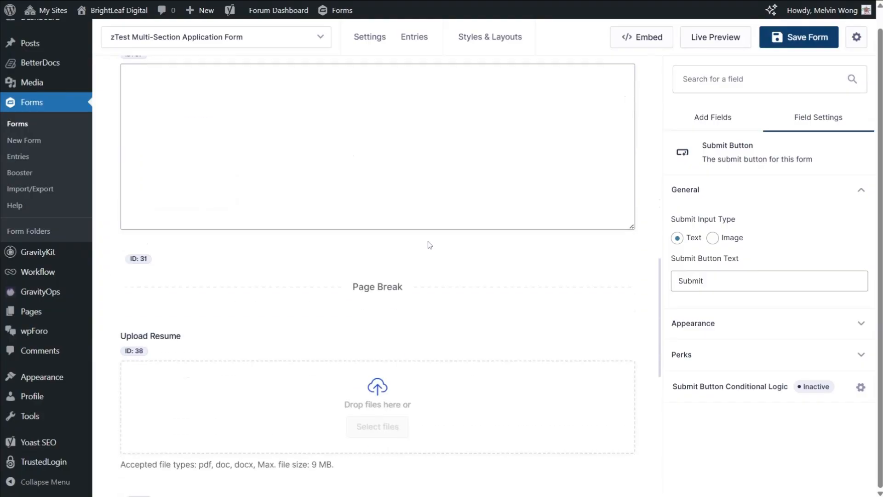
scroll(429, 245, down, 3)
scroll(429, 244, up, 15)
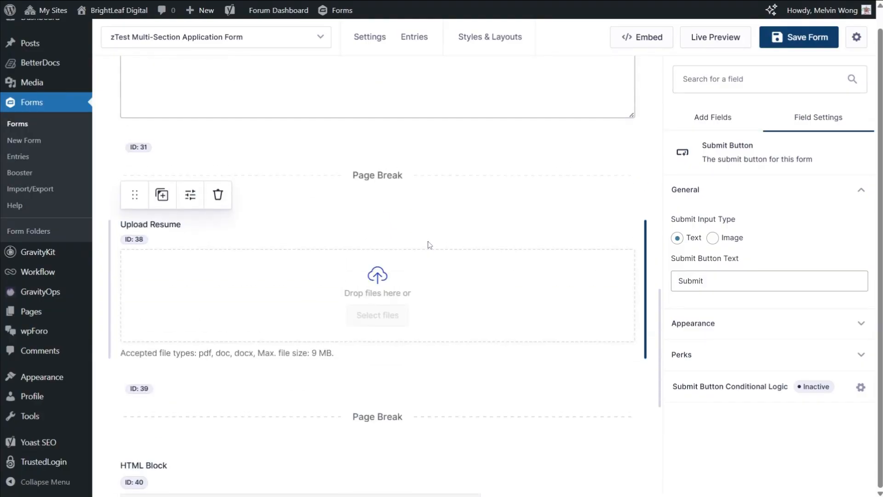
scroll(429, 245, up, 6)
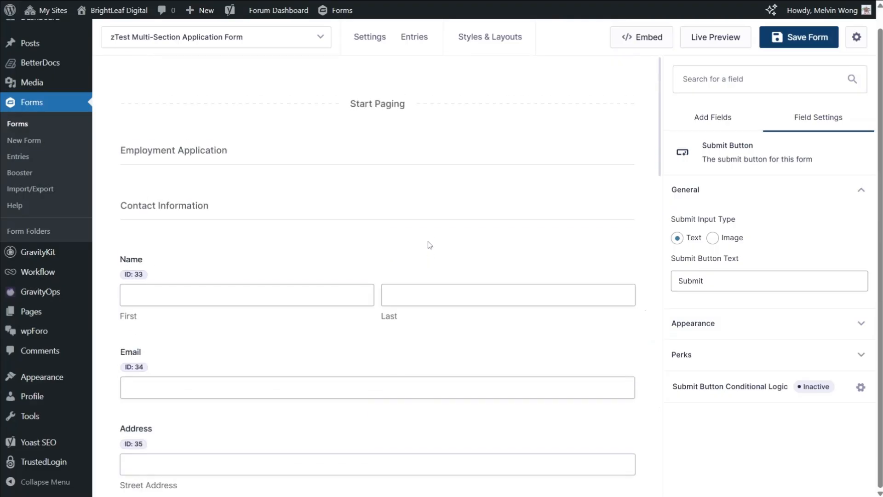
click(421, 136)
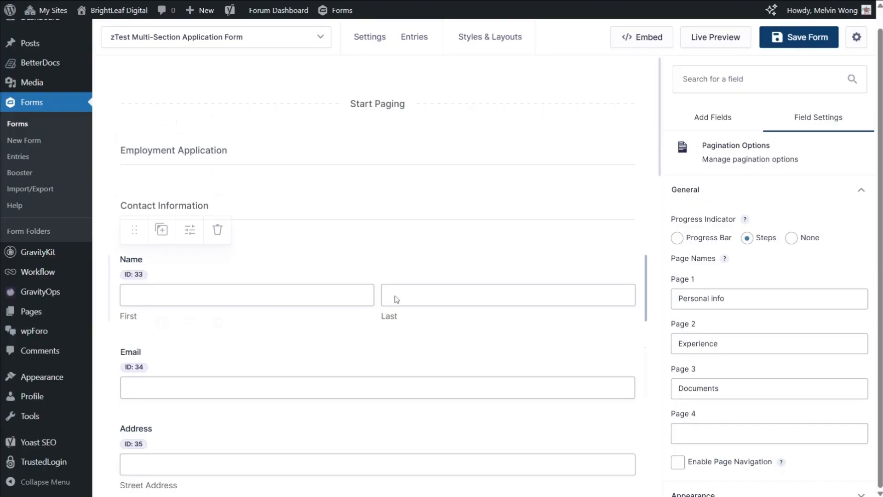
scroll(345, 308, down, 2)
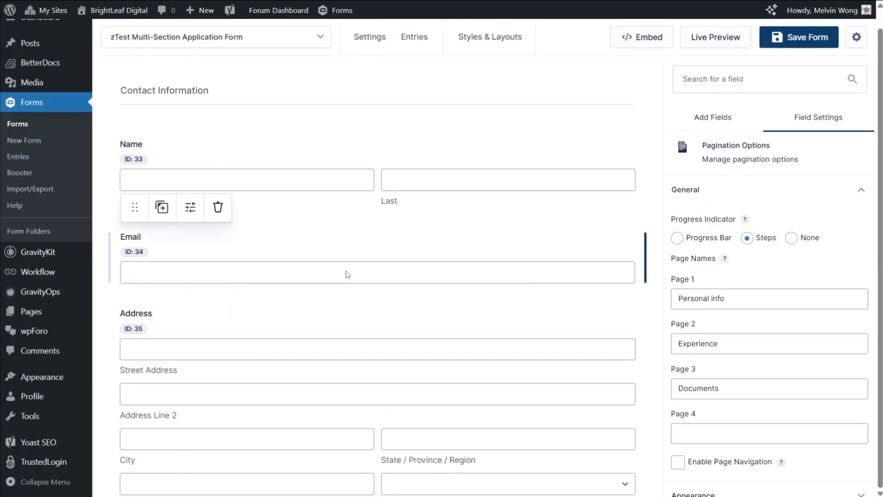
scroll(351, 286, down, 4)
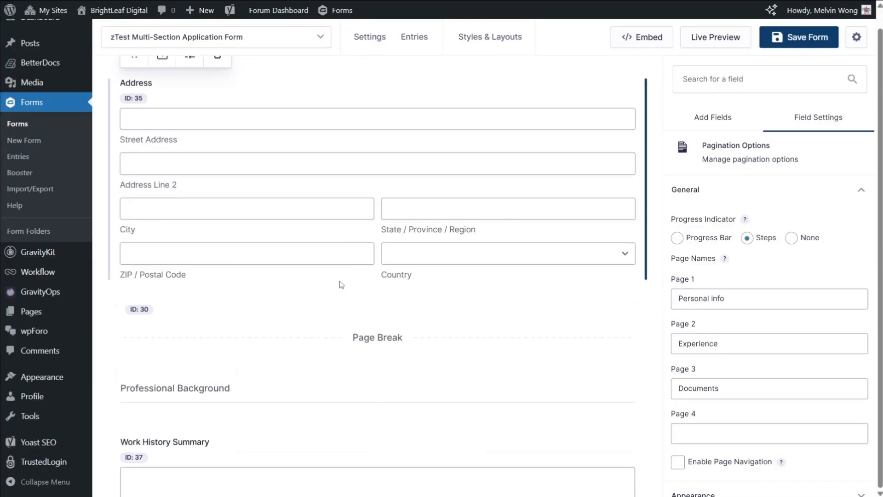